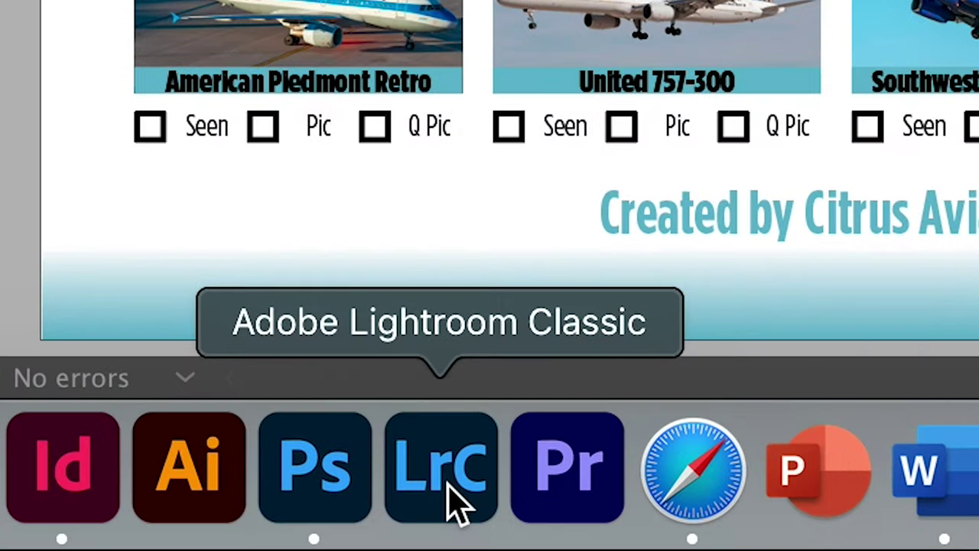
# Launch Lightroom Classic from the Dock and open its File menu.
pyautogui.click(457, 504)
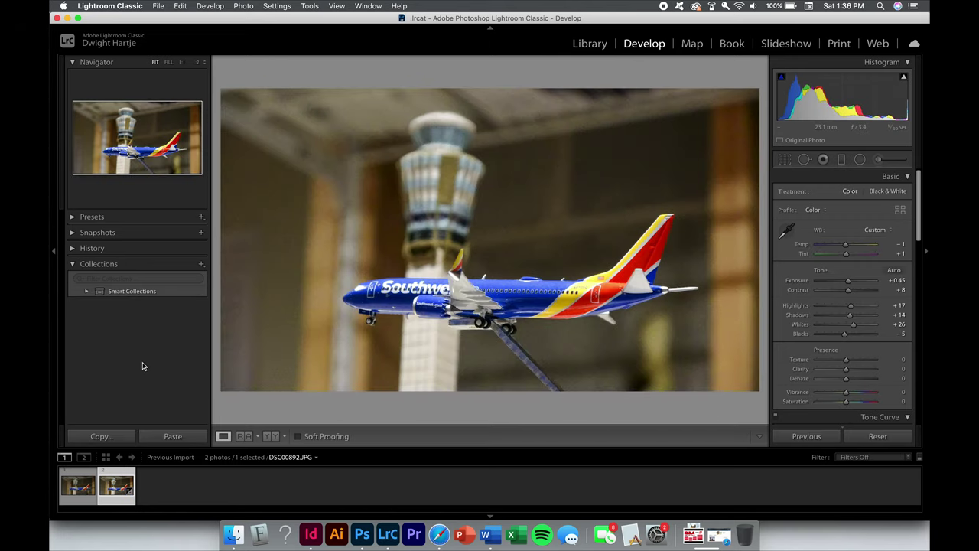
pyautogui.click(158, 6)
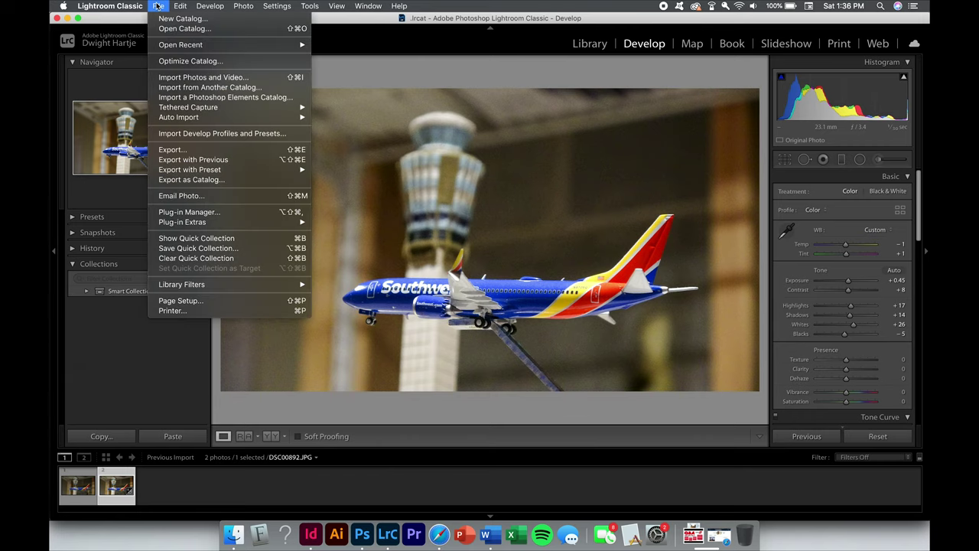
# Start Import Photos and Video, select the card's DCIM 105D3200 folder and browse its thumbnails.
pyautogui.click(201, 78)
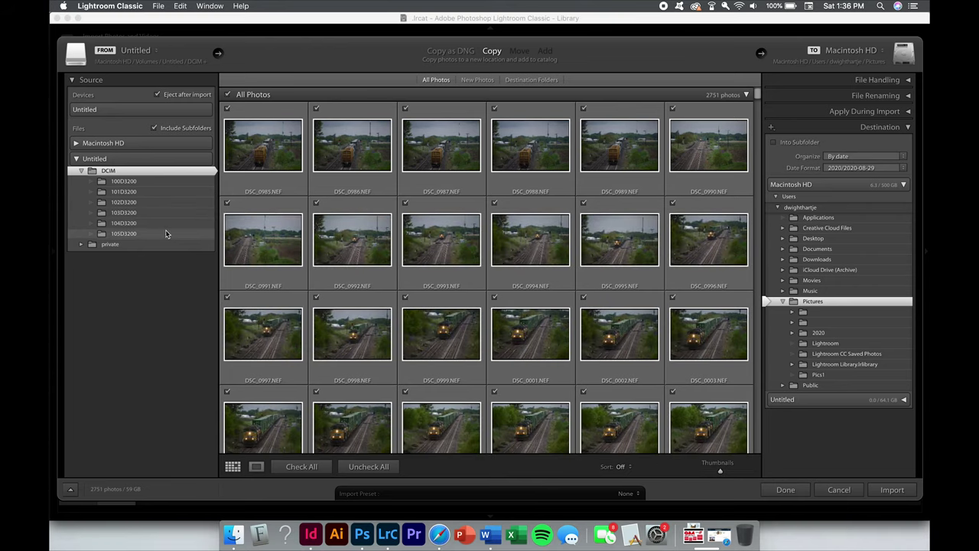
pyautogui.click(165, 233)
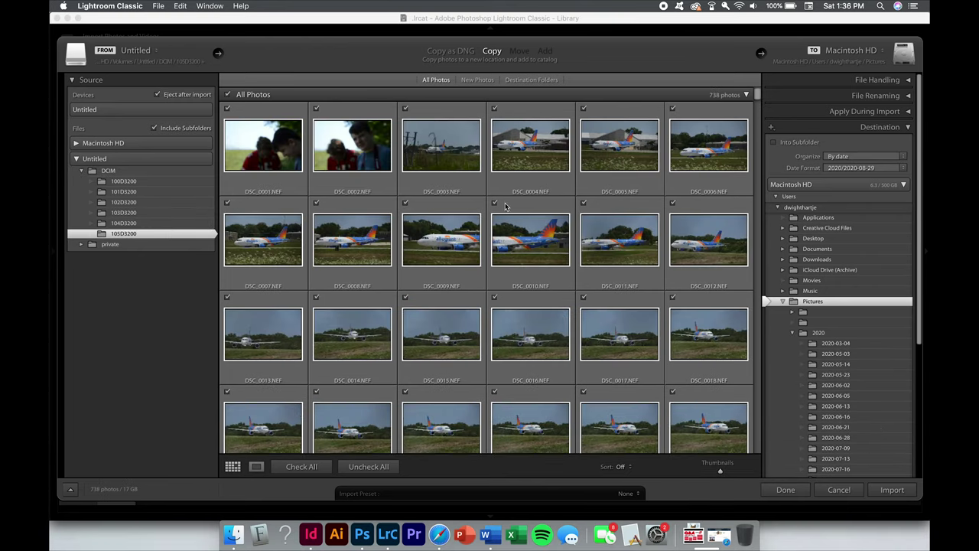
pyautogui.scroll(-5, 532, 250)
pyautogui.scroll(-20, 532, 250)
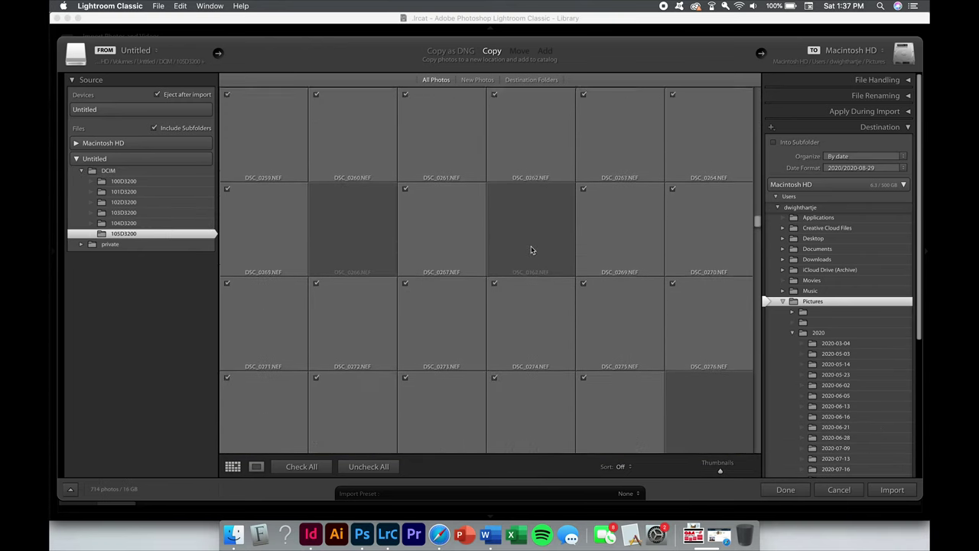
pyautogui.scroll(-8, 532, 250)
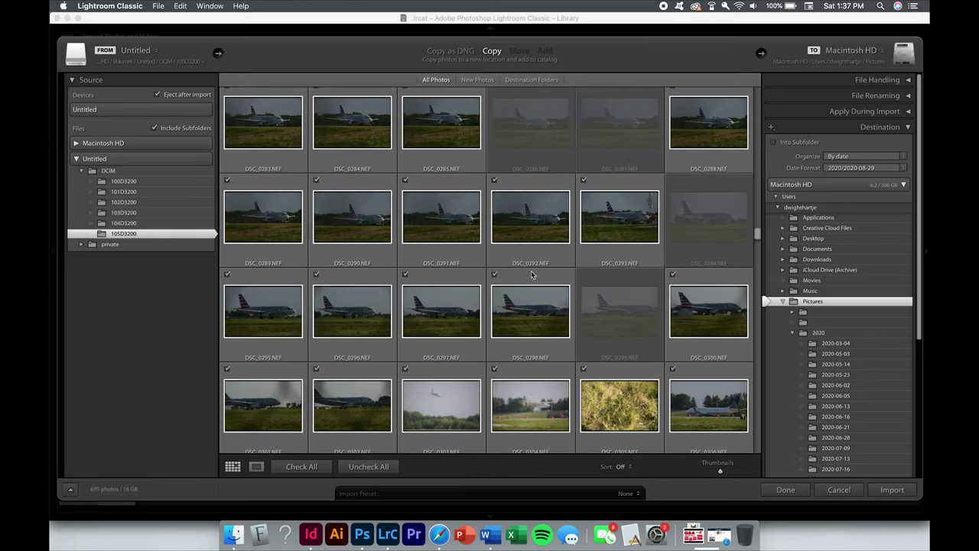
pyautogui.scroll(-15, 532, 274)
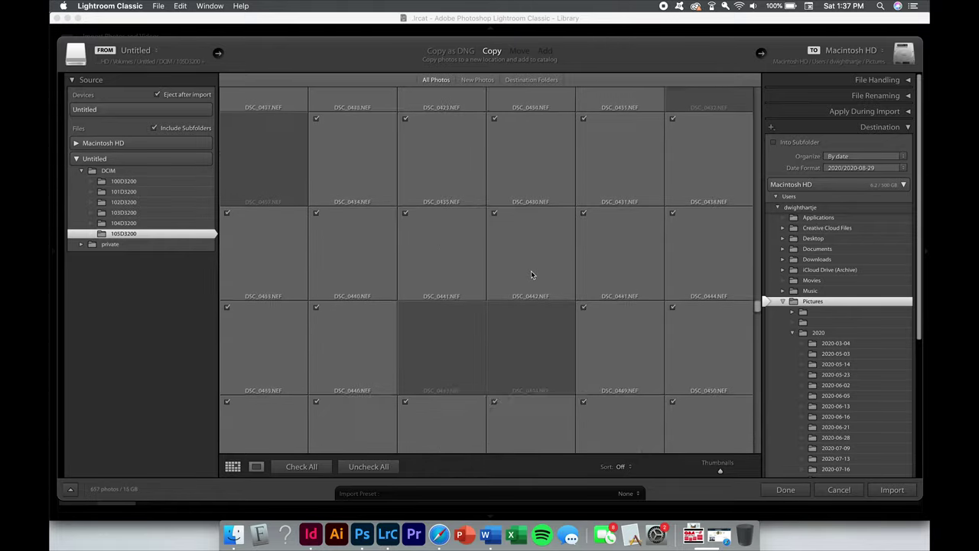
pyautogui.scroll(-20, 532, 274)
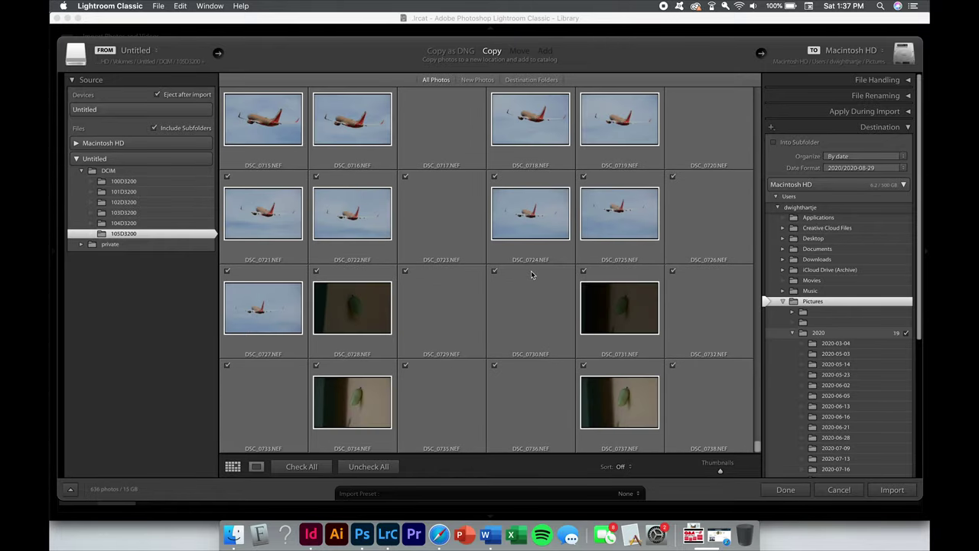
pyautogui.scroll(4, 530, 271)
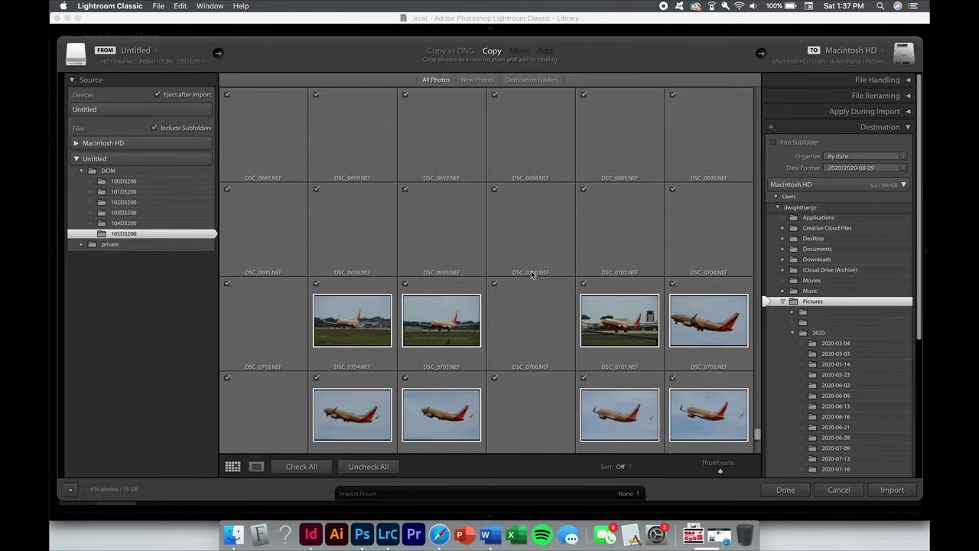
pyautogui.scroll(5, 531, 274)
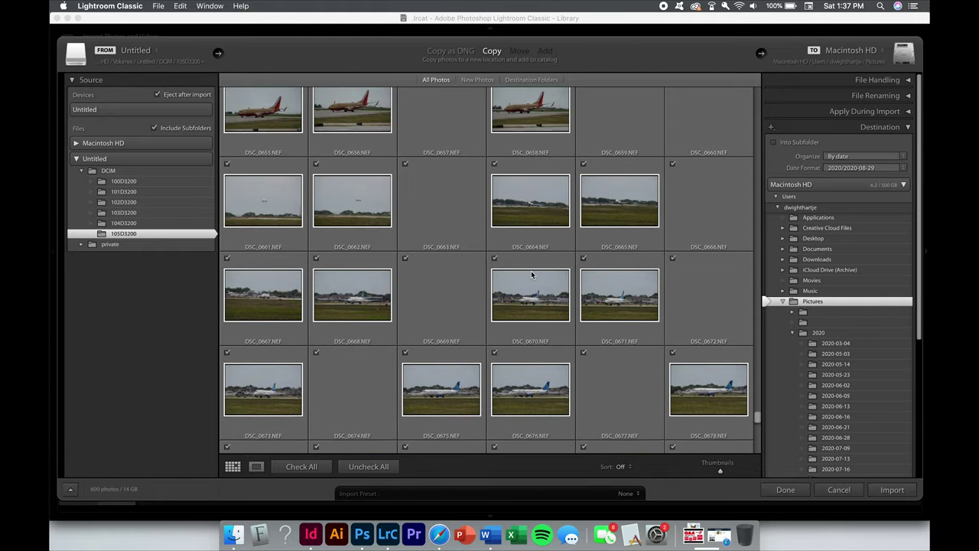
pyautogui.scroll(8, 531, 274)
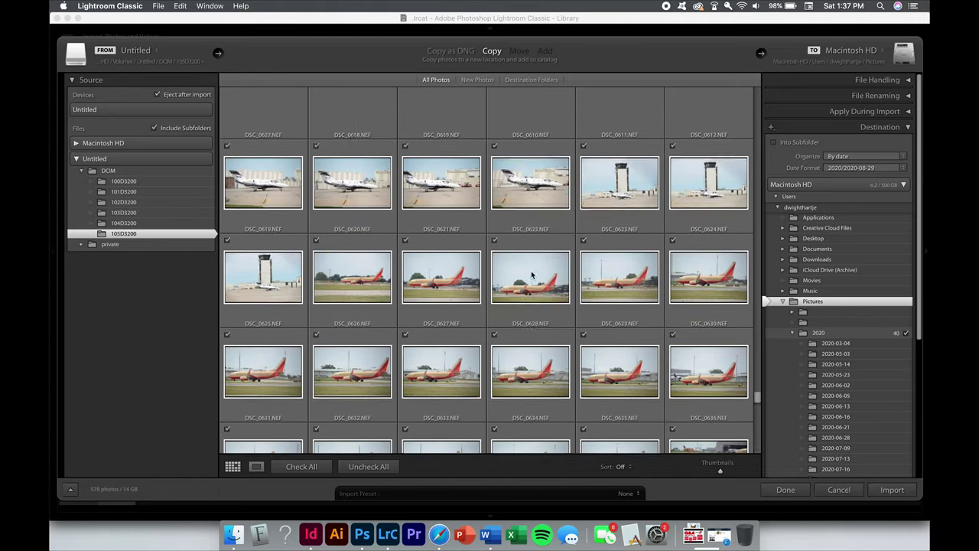
pyautogui.scroll(10, 531, 275)
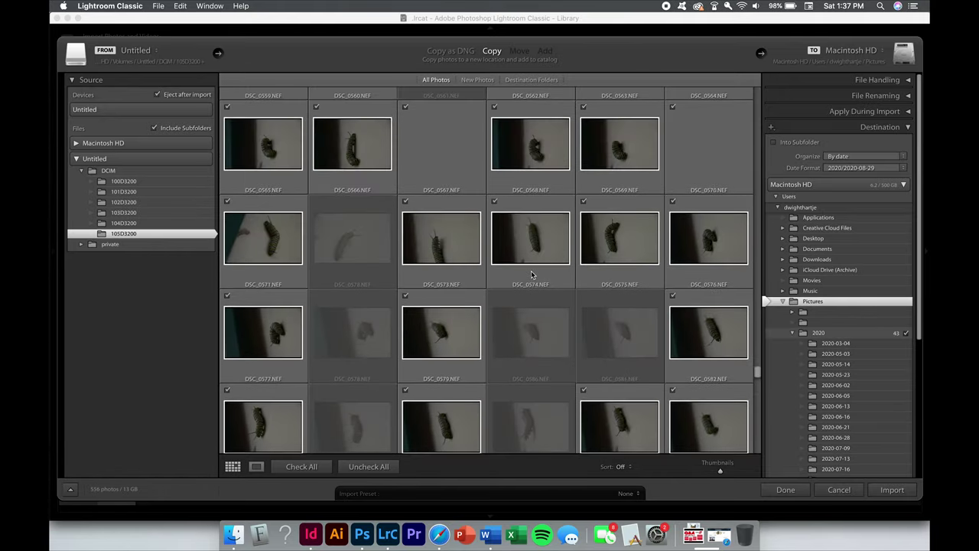
pyautogui.scroll(-5, 531, 274)
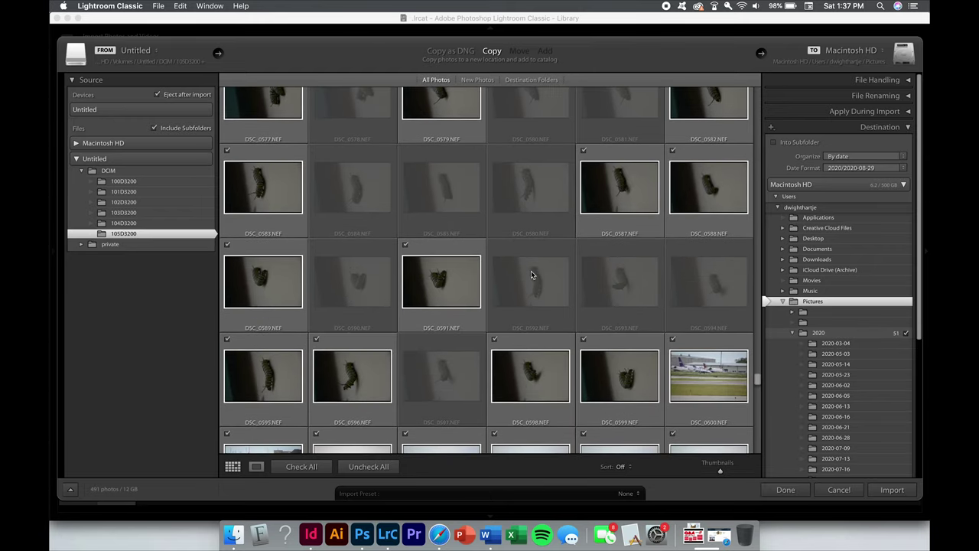
pyautogui.moveTo(531, 274)
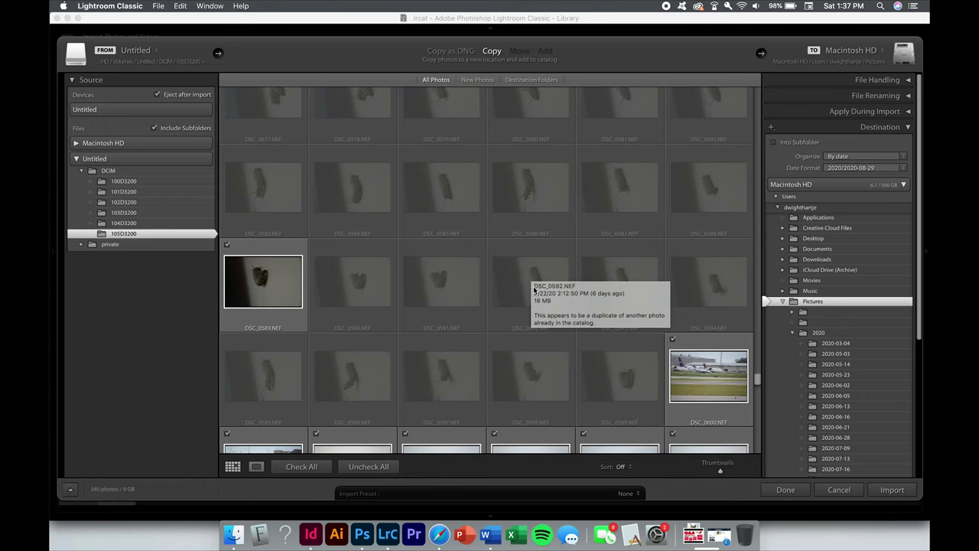
pyautogui.scroll(-5, 533, 290)
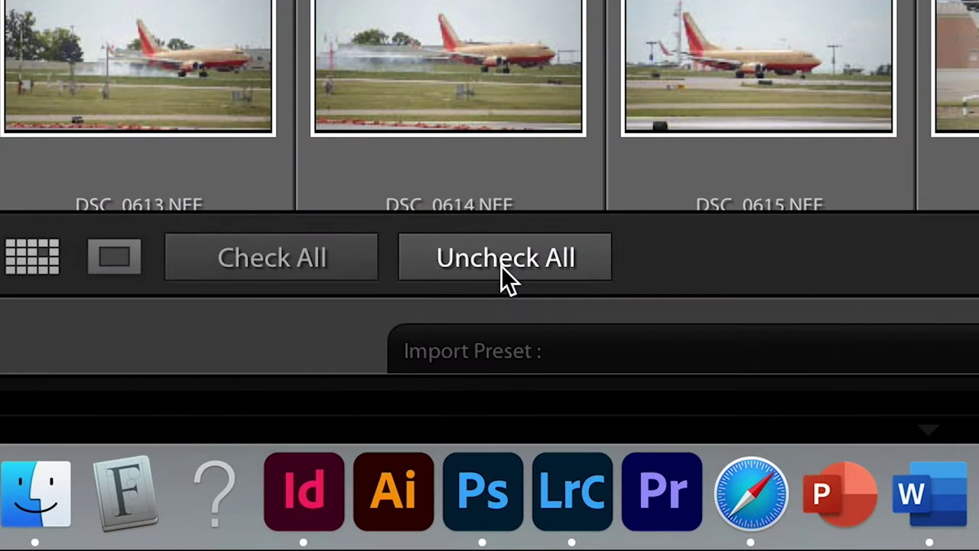
# Uncheck all, mark only DSC_0600 through DSC_0738, and import those 139 photos.
pyautogui.click(500, 265)
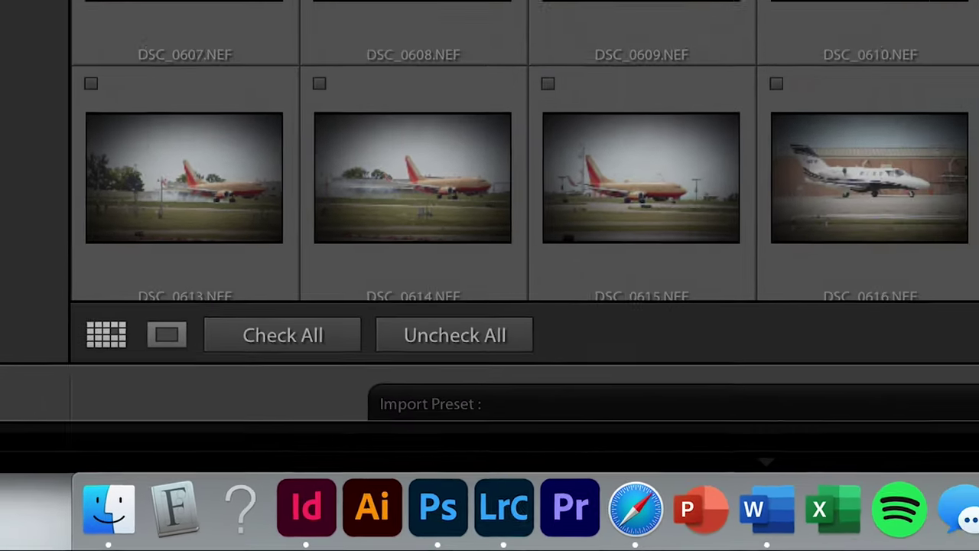
pyautogui.scroll(-2, 634, 318)
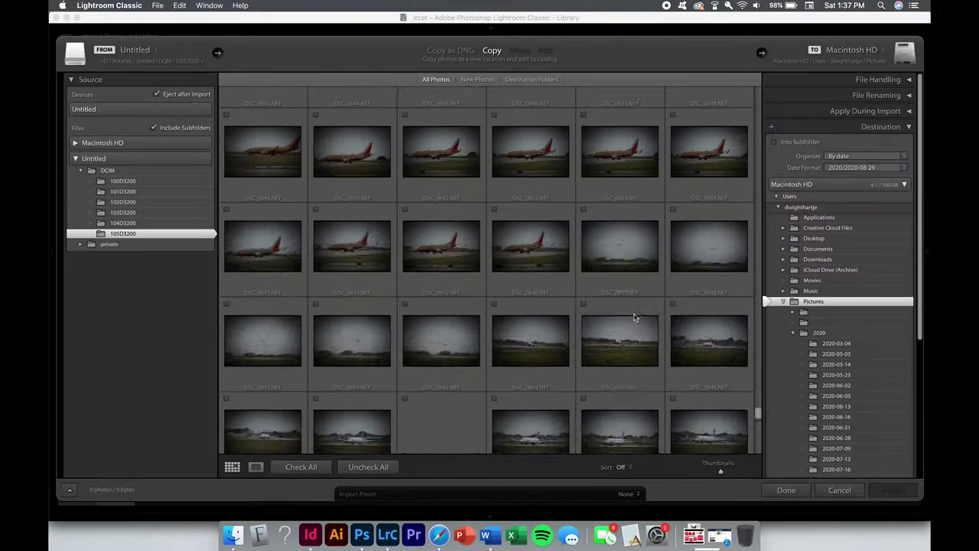
pyautogui.scroll(-10, 634, 317)
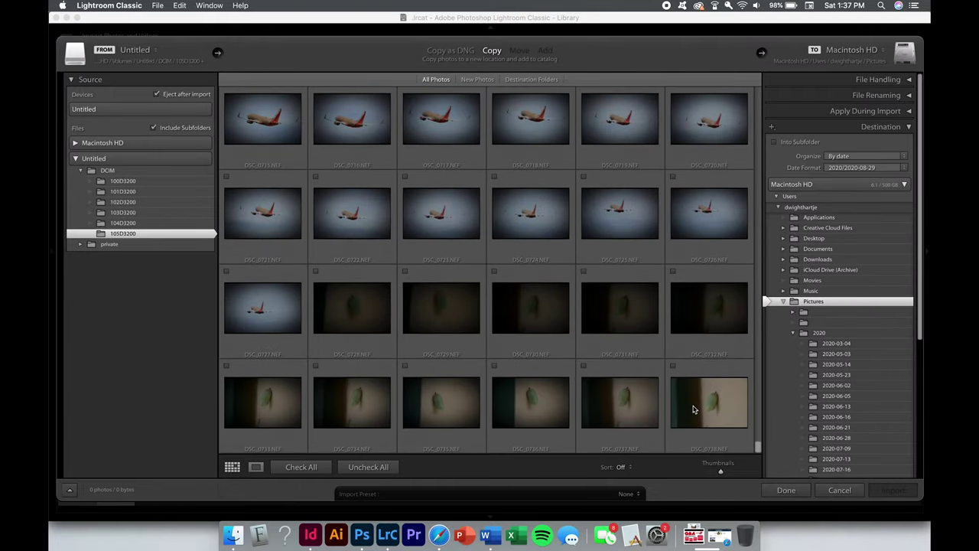
pyautogui.press('super+a')
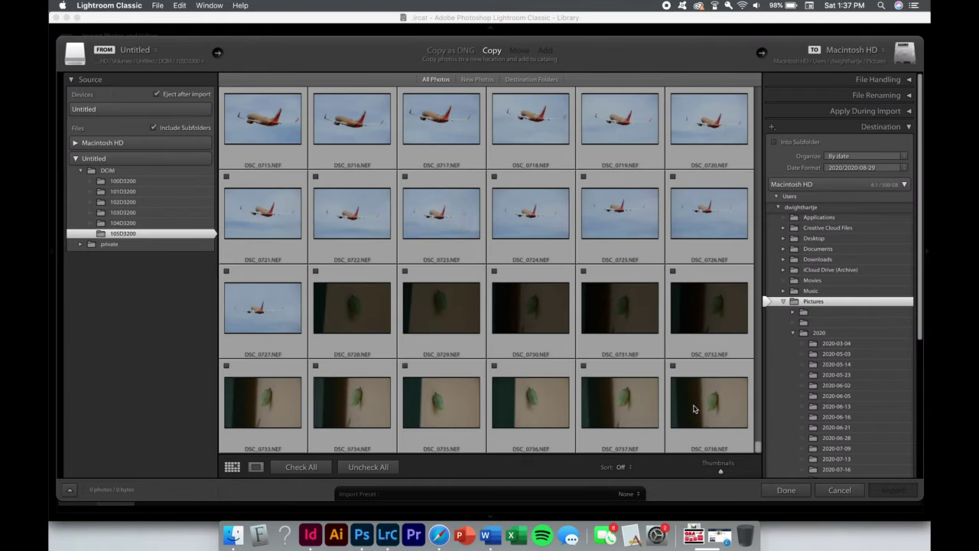
pyautogui.click(672, 367)
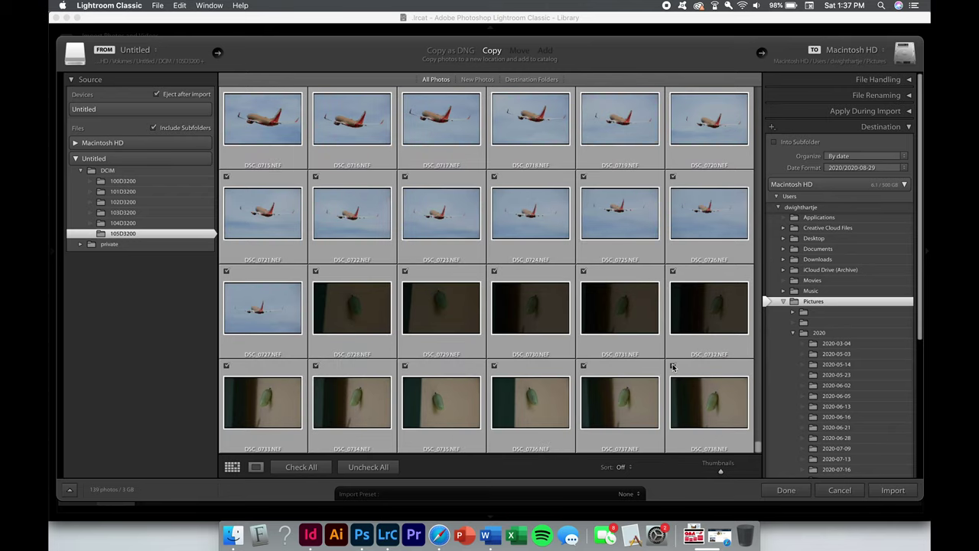
pyautogui.scroll(20, 673, 367)
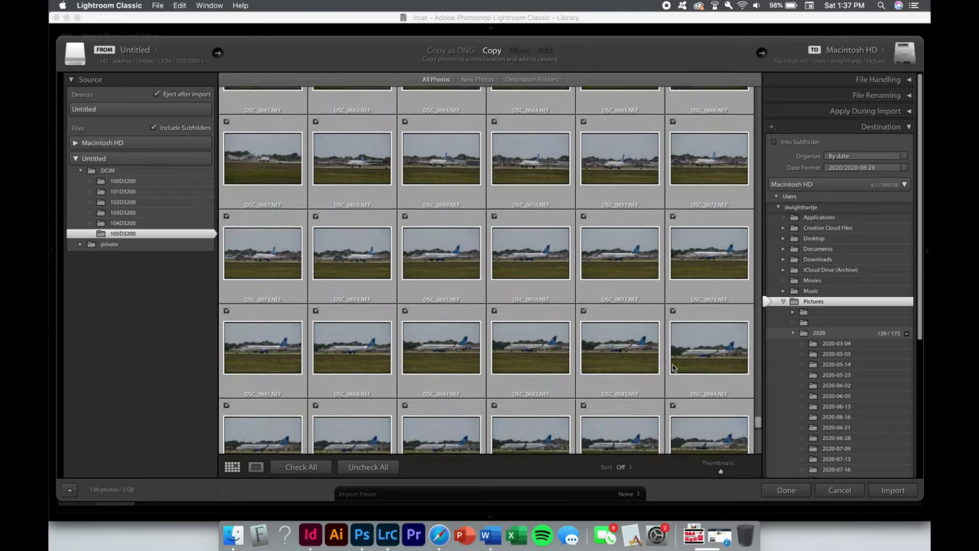
pyautogui.scroll(5, 672, 363)
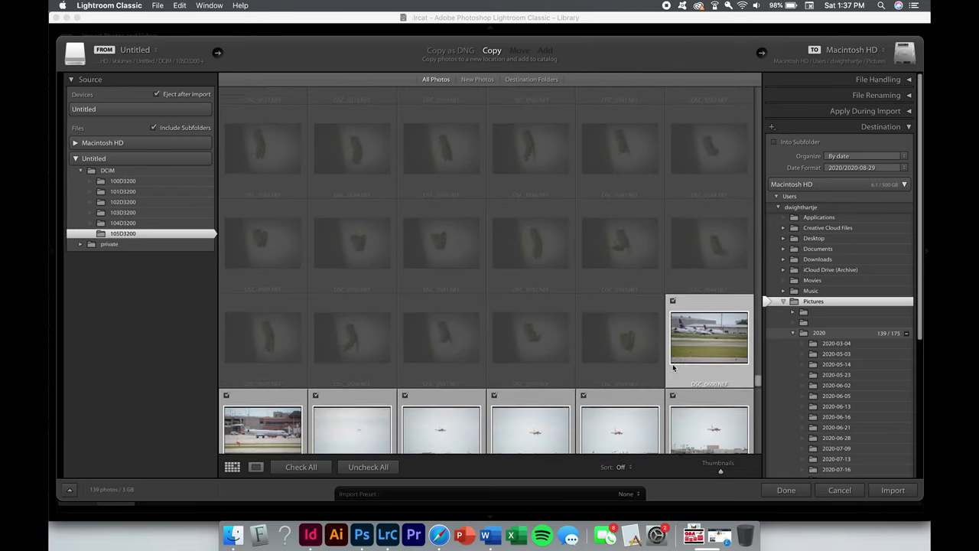
pyautogui.click(891, 490)
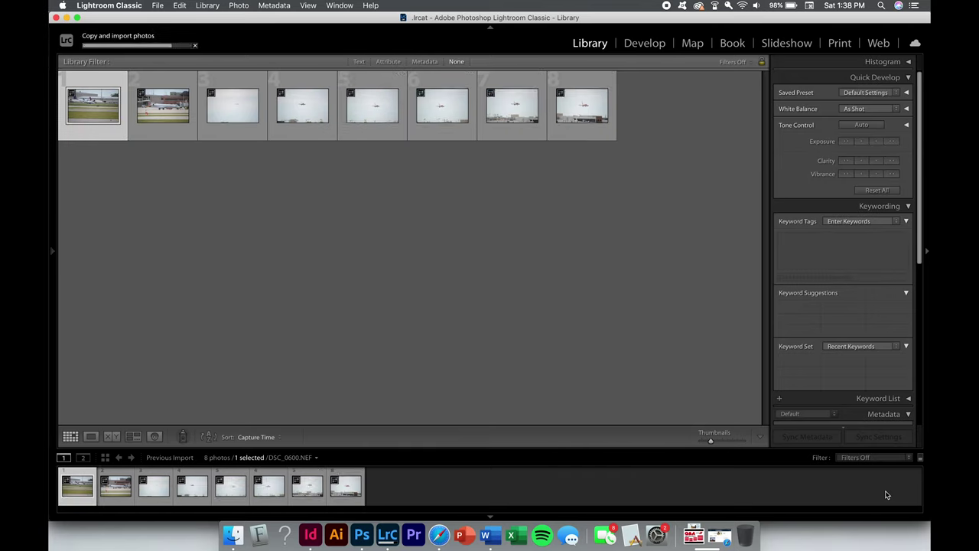
# Open the photos in Loupe view and inspect the landing Southwest plane up close.
pyautogui.click(91, 436)
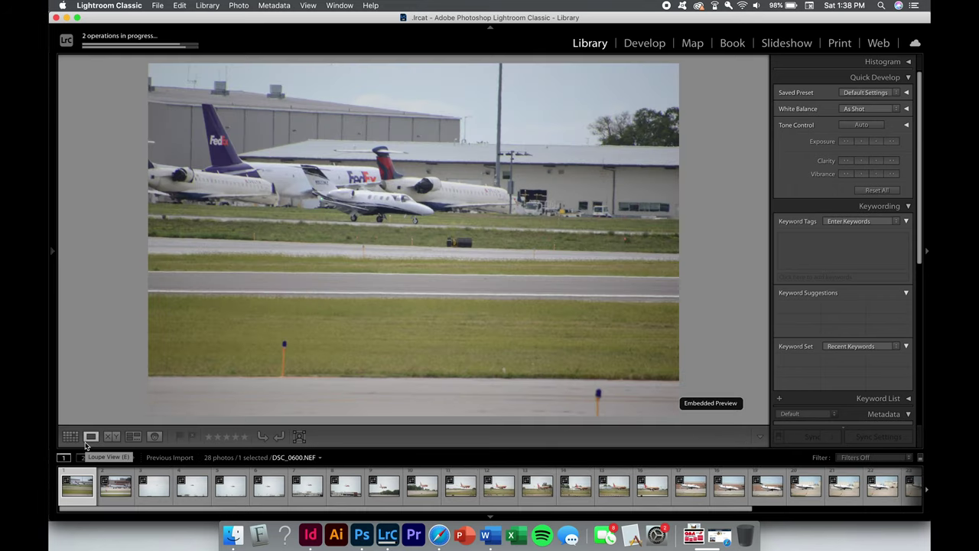
pyautogui.press('Right')
pyautogui.press('Right')
pyautogui.press('Right')
pyautogui.press('Right')
pyautogui.press('Right')
pyautogui.press('Right')
pyautogui.press('Right')
pyautogui.press('Right')
pyautogui.press('Right')
pyautogui.press('Right')
pyautogui.press('Right')
pyautogui.press('Right')
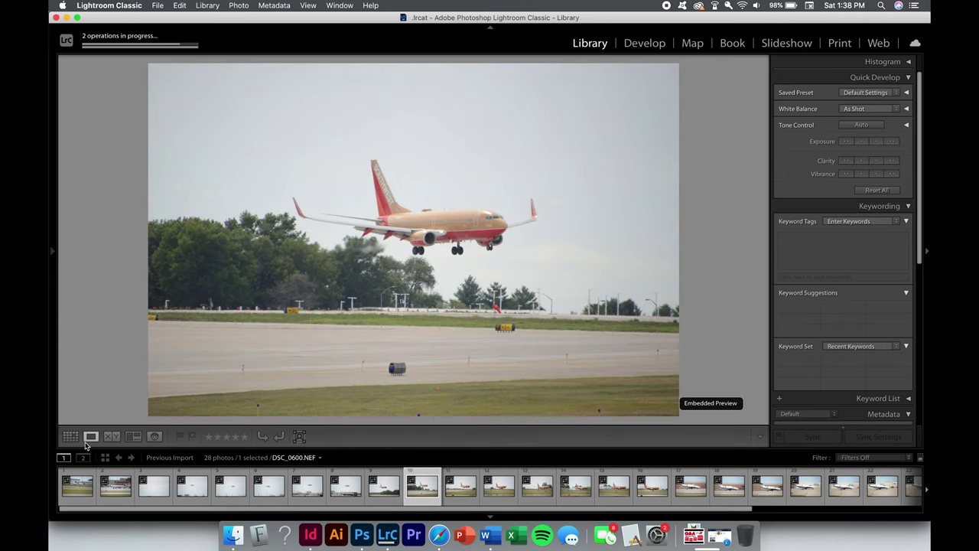
pyautogui.press('Right')
pyautogui.press('Right')
pyautogui.press('Right')
pyautogui.press('Right')
pyautogui.press('Right')
pyautogui.press('Right')
pyautogui.press('Right')
pyautogui.press('Right')
pyautogui.press('Right')
pyautogui.press('Right')
pyautogui.press('Right')
pyautogui.press('Right')
pyautogui.press('Right')
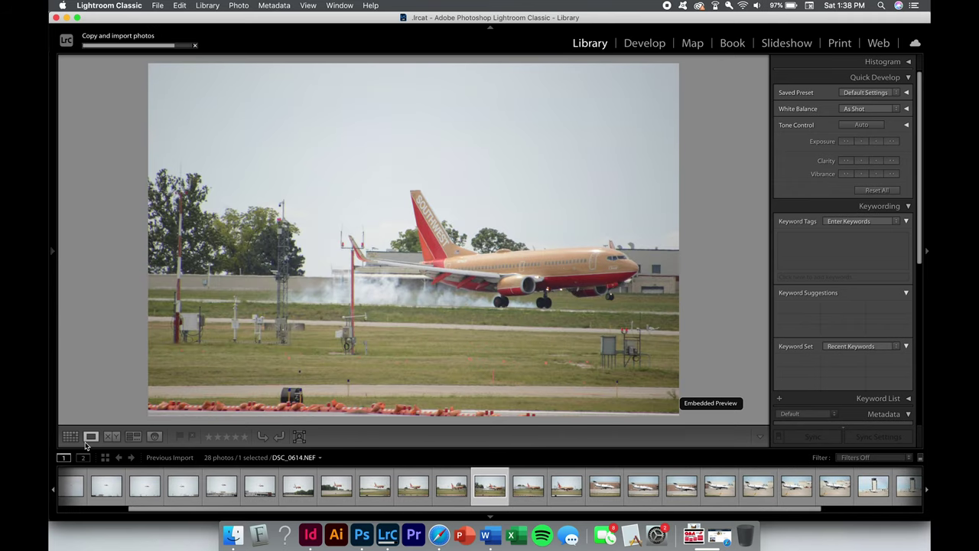
pyautogui.click(561, 279)
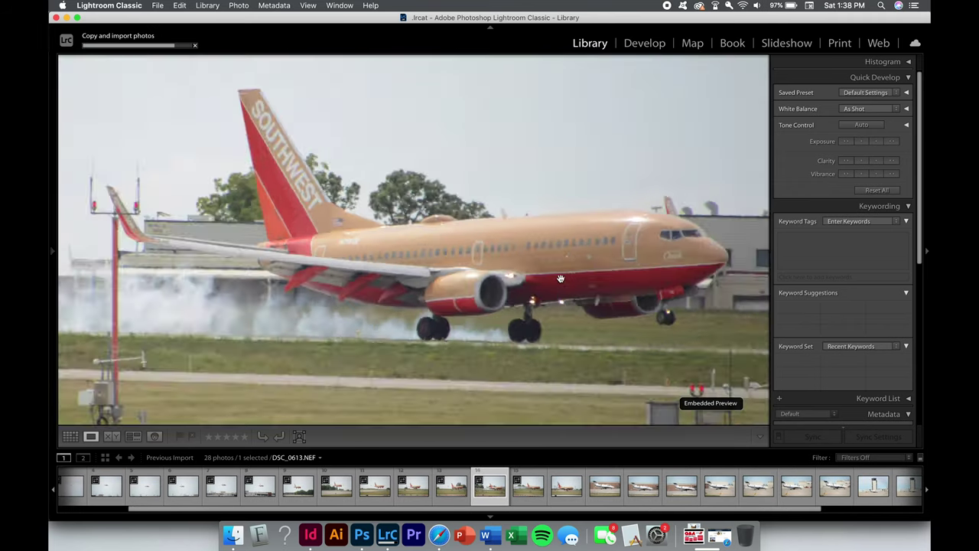
pyautogui.moveTo(560, 280); pyautogui.dragTo(492, 256)
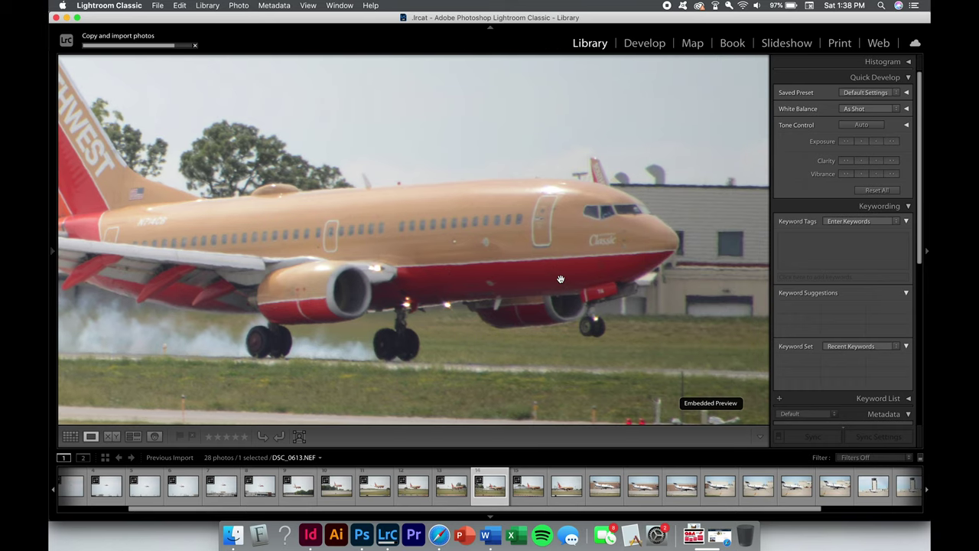
pyautogui.click(492, 256)
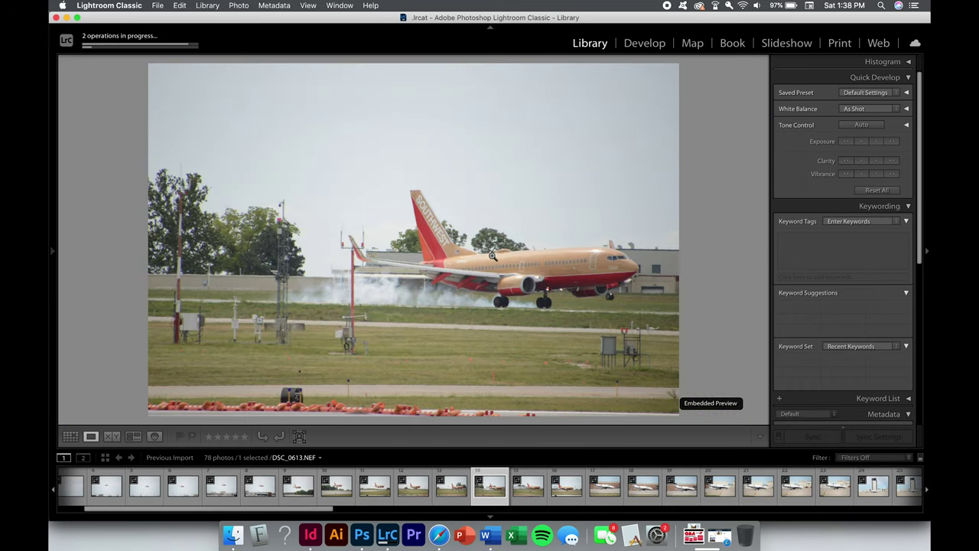
# Move to the white business jet photo and zoom in on its cabin.
pyautogui.press('Right')
pyautogui.press('Right')
pyautogui.press('Right')
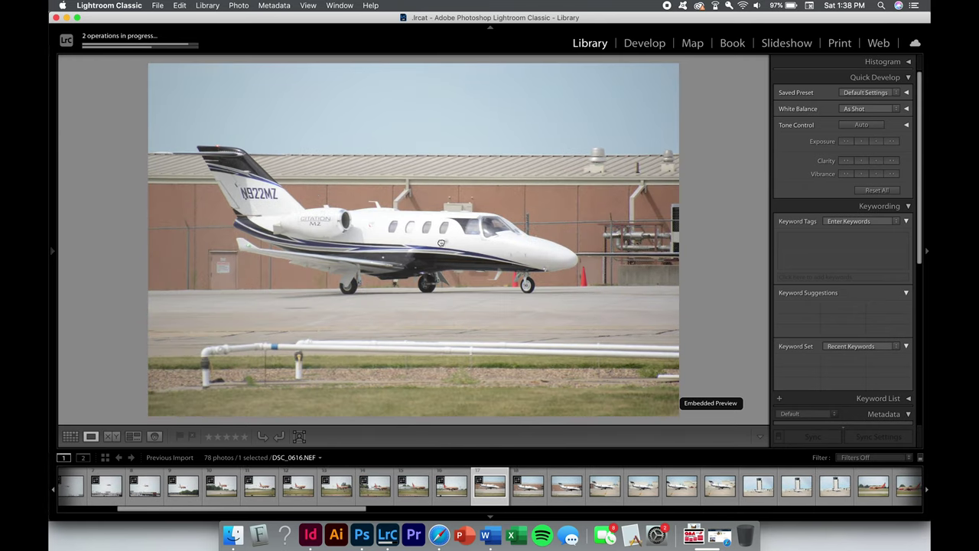
pyautogui.click(442, 243)
pyautogui.click(442, 243)
pyautogui.click(441, 241)
# Step past the control tower photo through the Southwest jet shots, checking one up close.
pyautogui.press('Right')
pyautogui.press('Right')
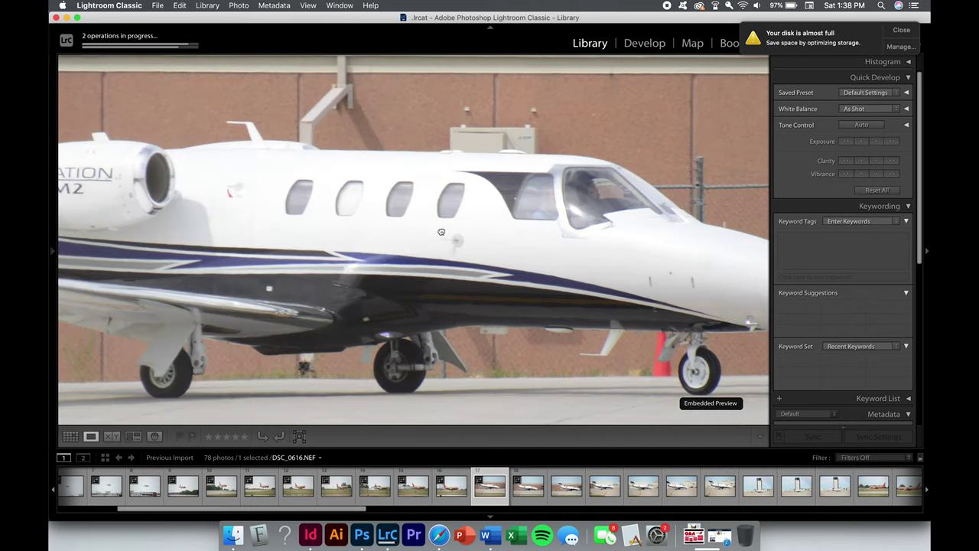
pyautogui.press('Right')
pyautogui.press('Right')
pyautogui.press('Right')
pyautogui.press('Right')
pyautogui.press('Right')
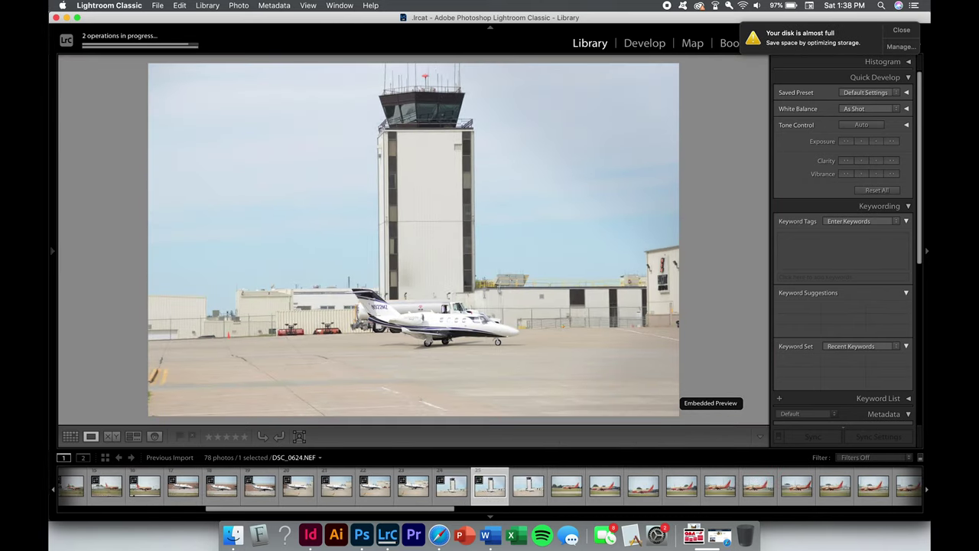
pyautogui.press('Right')
pyautogui.press('Right')
pyautogui.press('Right')
pyautogui.press('Right')
pyautogui.press('Right')
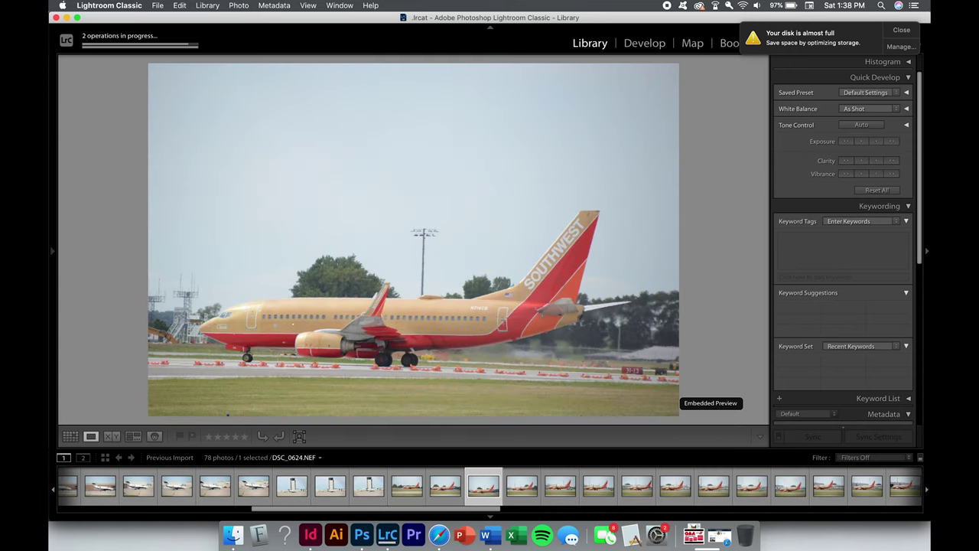
pyautogui.press('Right')
pyautogui.press('Right')
pyautogui.press('Right')
pyautogui.press('Right')
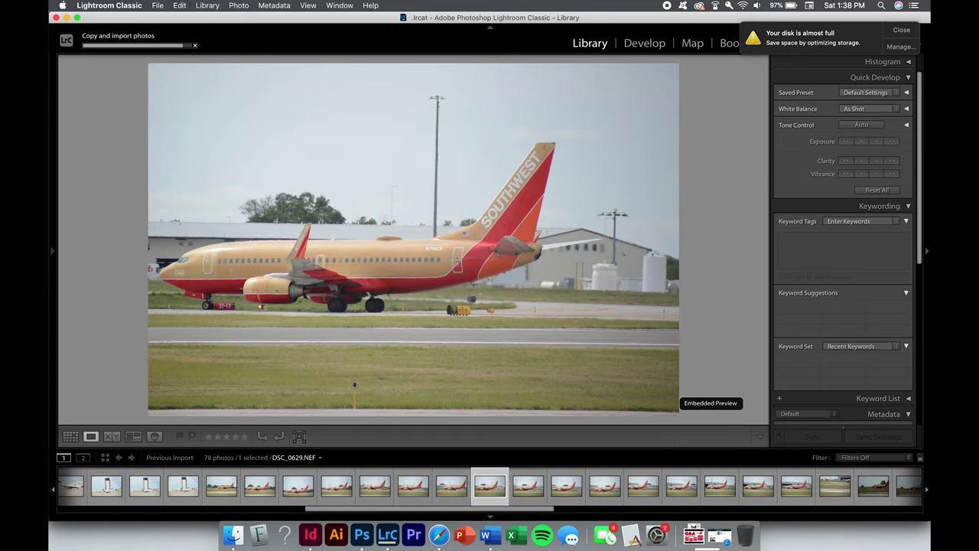
pyautogui.press('Right')
pyautogui.press('Right')
pyautogui.press('Right')
pyautogui.press('Right')
pyautogui.press('Right')
pyautogui.press('Right')
pyautogui.press('Right')
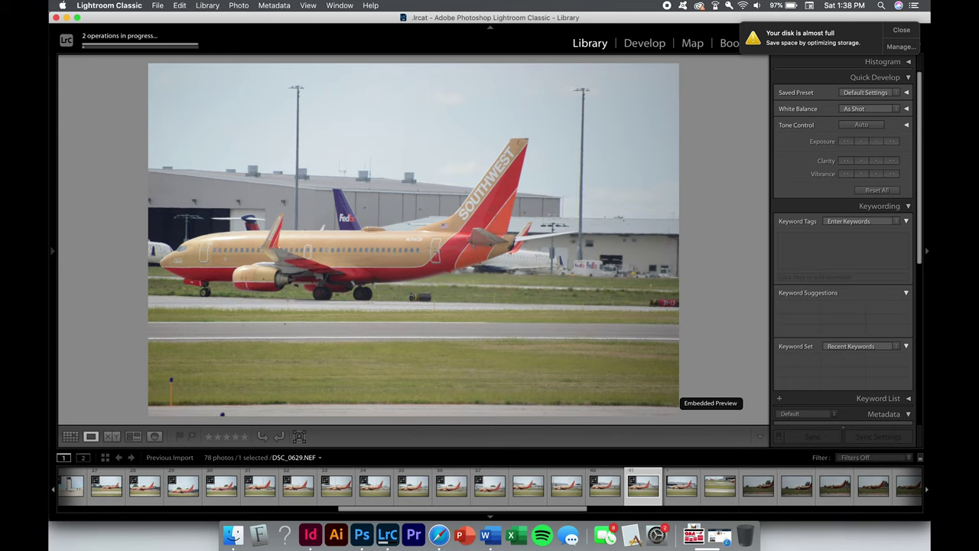
pyautogui.press('Right')
pyautogui.press('Right')
pyautogui.press('Right')
pyautogui.press('Right')
pyautogui.press('Right')
pyautogui.press('Right')
pyautogui.press('Right')
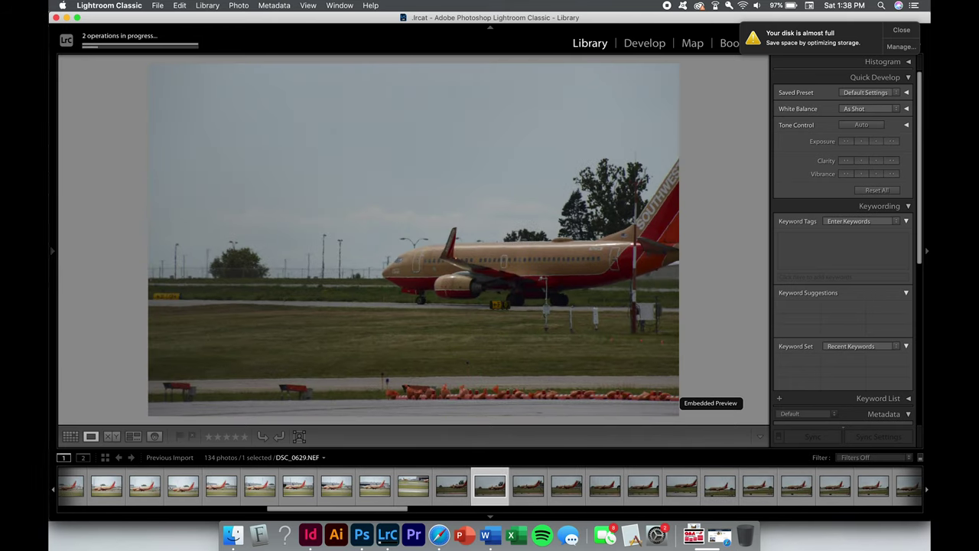
pyautogui.press('Right')
pyautogui.press('Right')
pyautogui.press('Right')
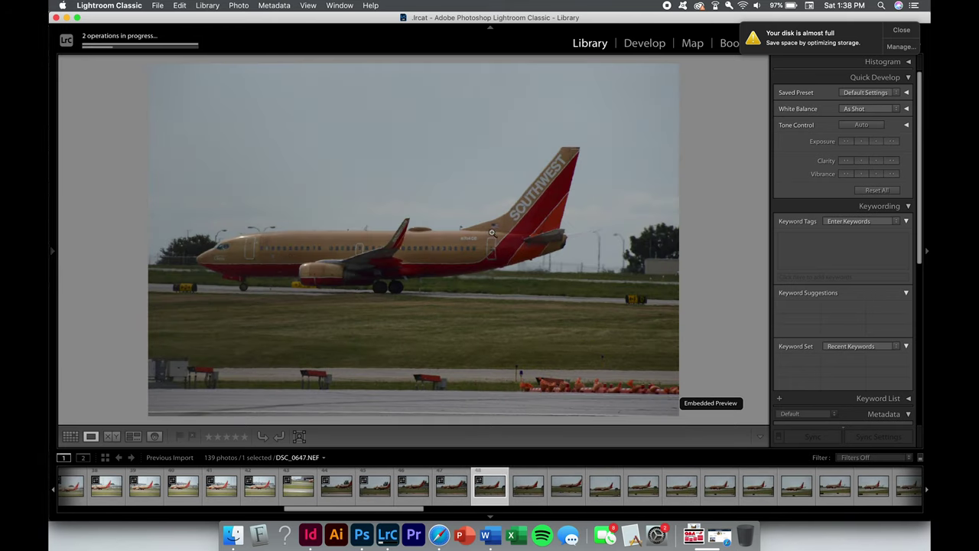
pyautogui.click(426, 281)
pyautogui.click(426, 281)
# Advance through the landing and United jet photos to the climbing Southwest jet, DSC_0708.
pyautogui.press('Right')
pyautogui.press('Right')
pyautogui.press('Right')
pyautogui.press('Right')
pyautogui.press('Right')
pyautogui.press('Right')
pyautogui.press('Right')
pyautogui.press('Right')
pyautogui.press('Right')
pyautogui.press('Right')
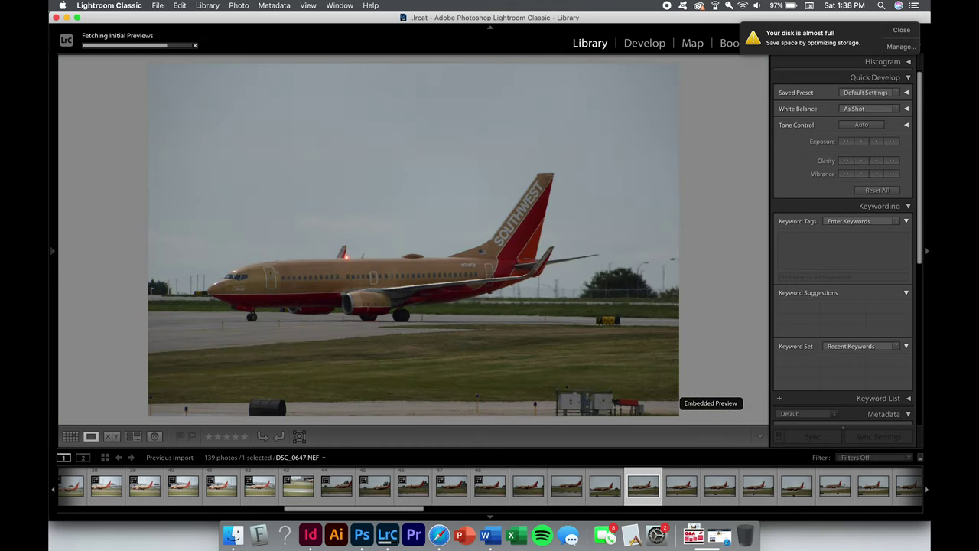
pyautogui.press('Right')
pyautogui.press('Right')
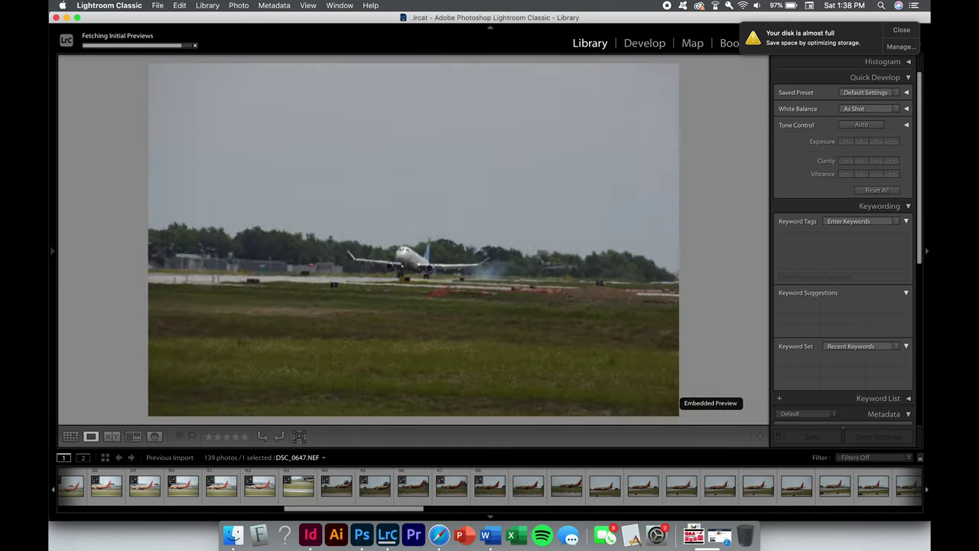
pyautogui.press('Right')
pyautogui.press('Right')
pyautogui.press('Right')
pyautogui.press('Right')
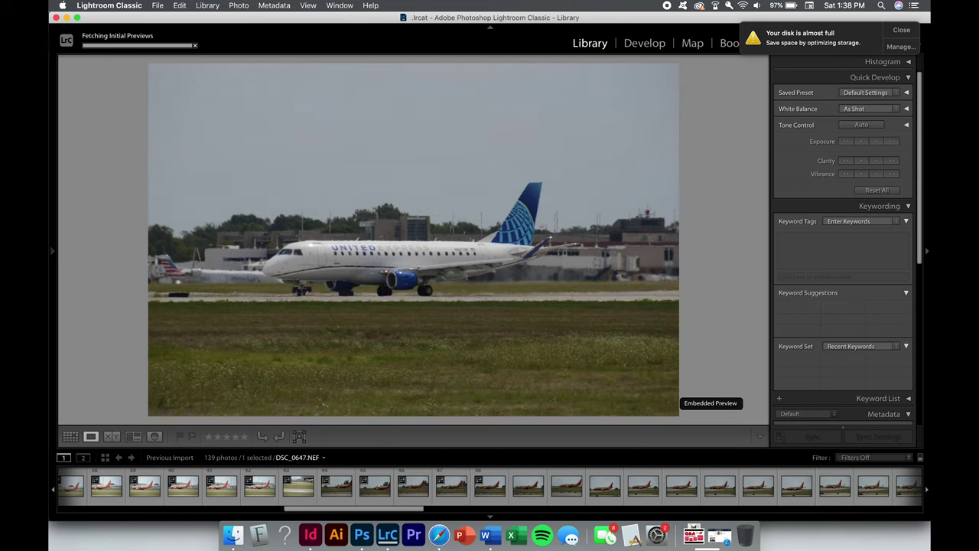
pyautogui.press('Right')
pyautogui.press('Right')
pyautogui.press('Right')
pyautogui.press('Right')
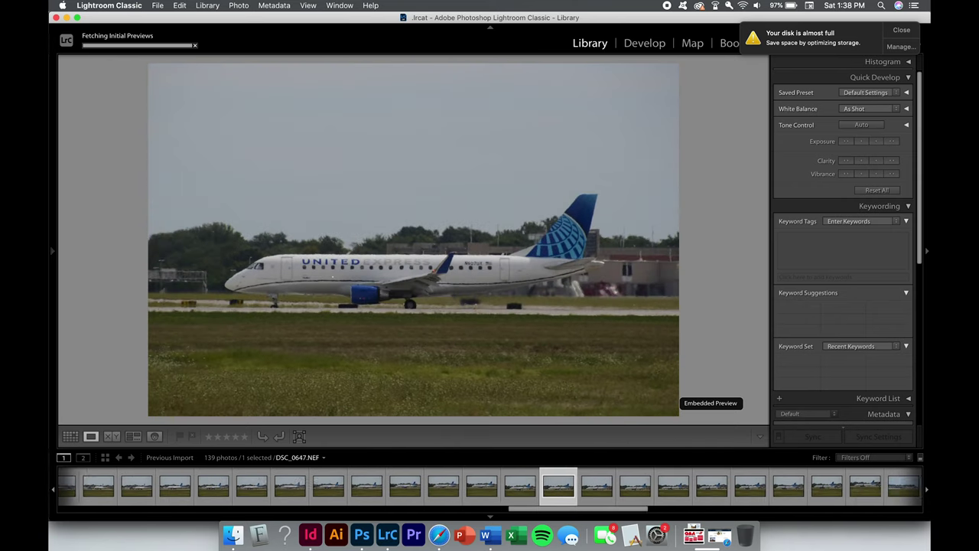
pyautogui.press('Right')
pyautogui.press('Right')
pyautogui.press('Right')
pyautogui.press('Right')
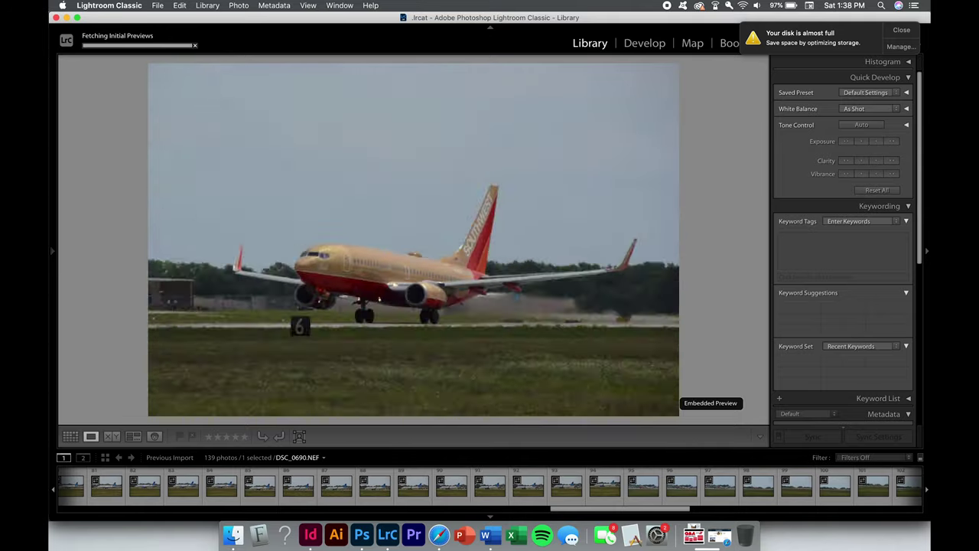
pyautogui.press('Right')
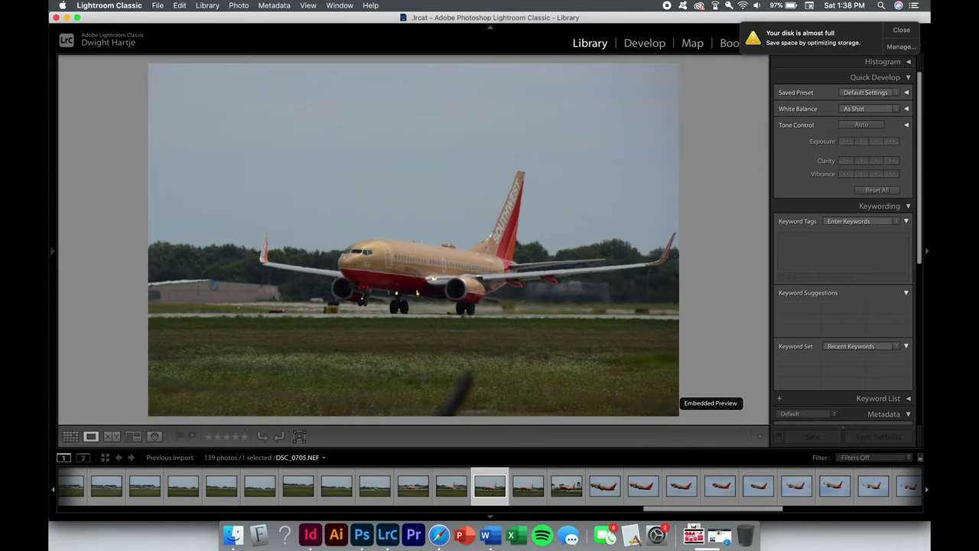
pyautogui.press('Left')
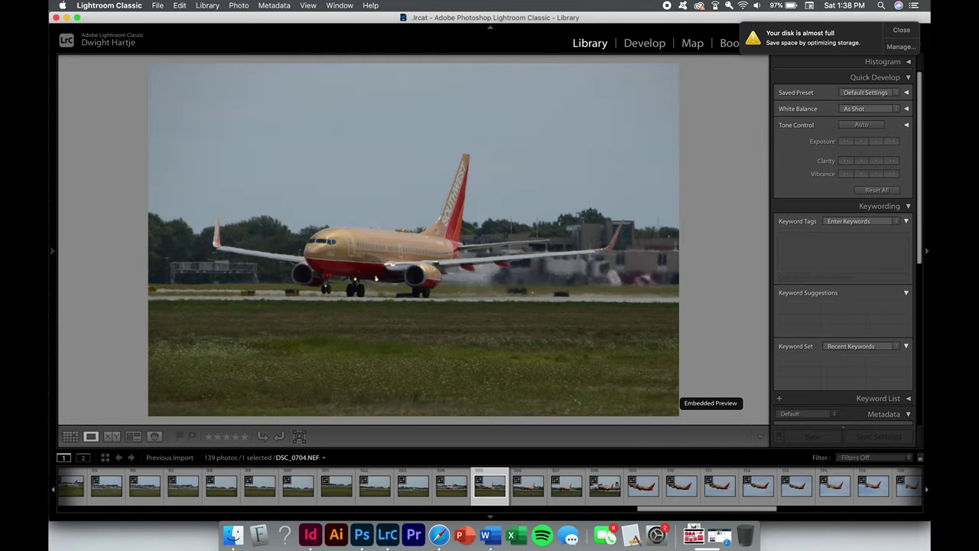
pyautogui.press('Left')
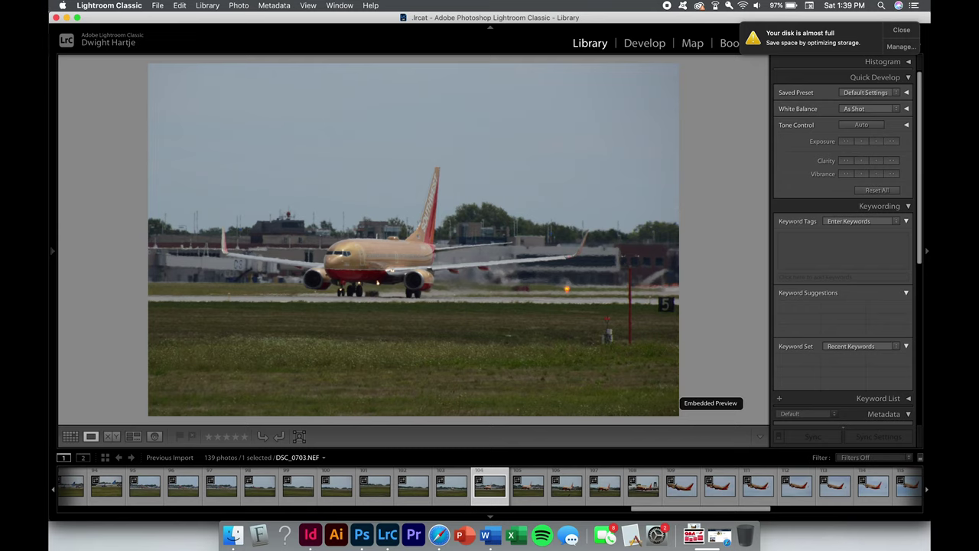
pyautogui.press('Right')
pyautogui.press('Right')
pyautogui.press('Right')
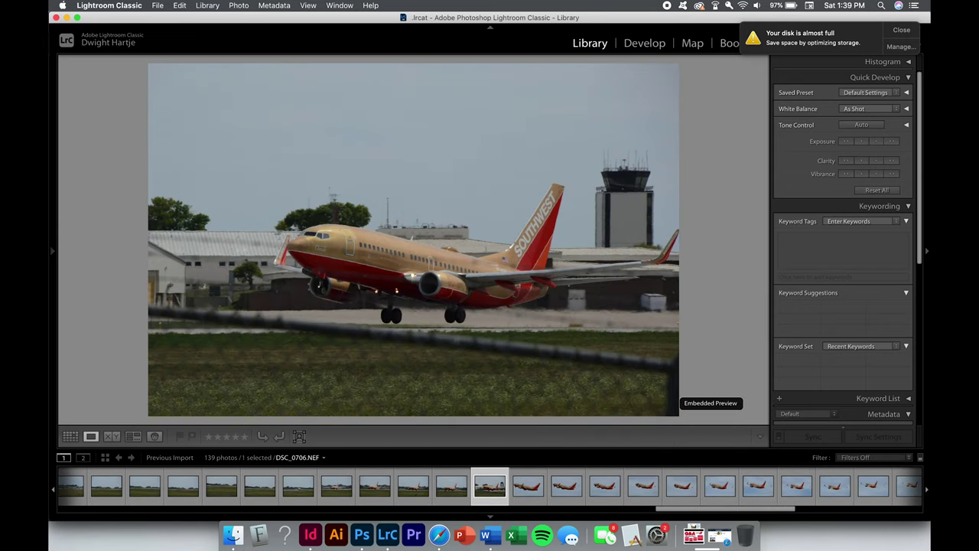
pyautogui.press('Right')
pyautogui.press('Right')
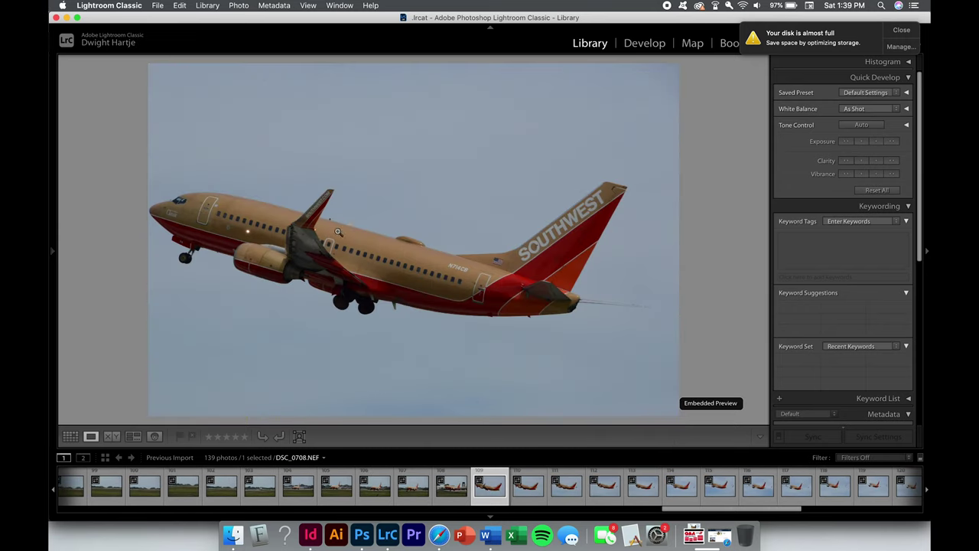
# Check DSC_0708's fuselage and nose sharpness at 1:1 and higher zoom, then return to Fit.
pyautogui.click(343, 253)
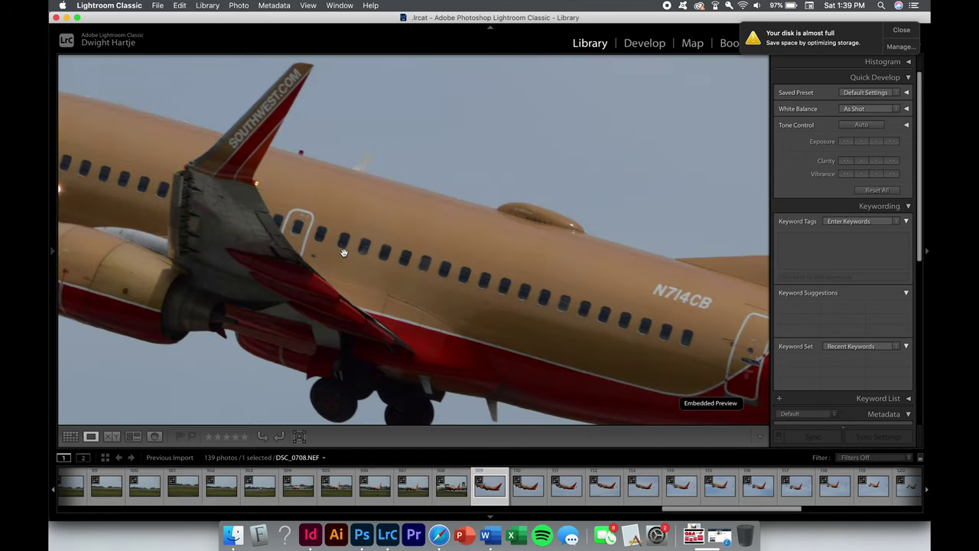
pyautogui.hscroll(-10, 343, 253)
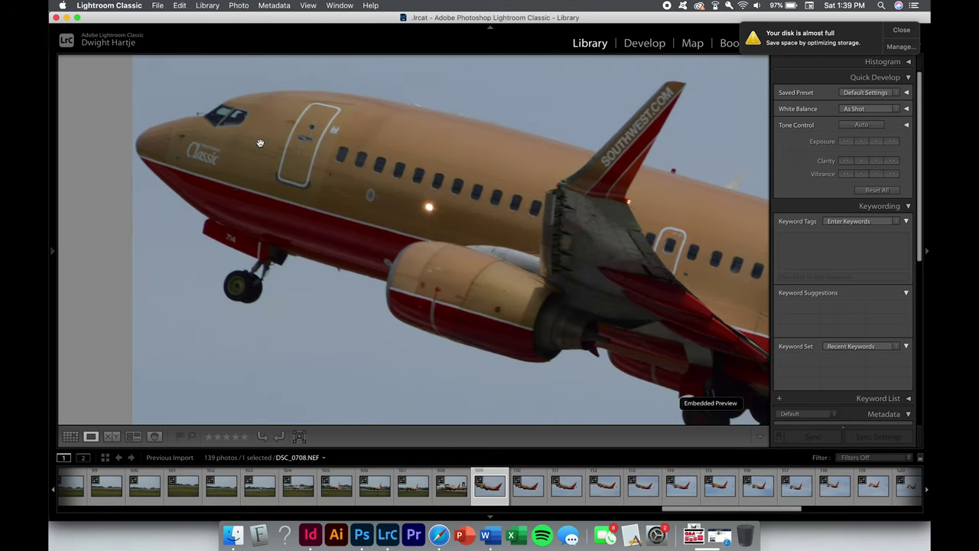
pyautogui.press('super+equal')
pyautogui.hscroll(-10, 260, 143)
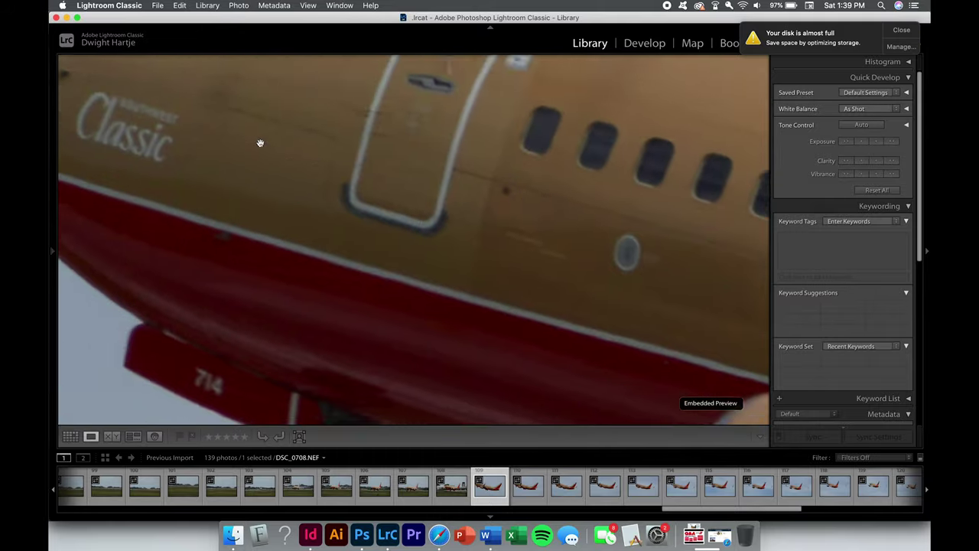
pyautogui.hscroll(-10, 260, 143)
pyautogui.hscroll(4, 260, 143)
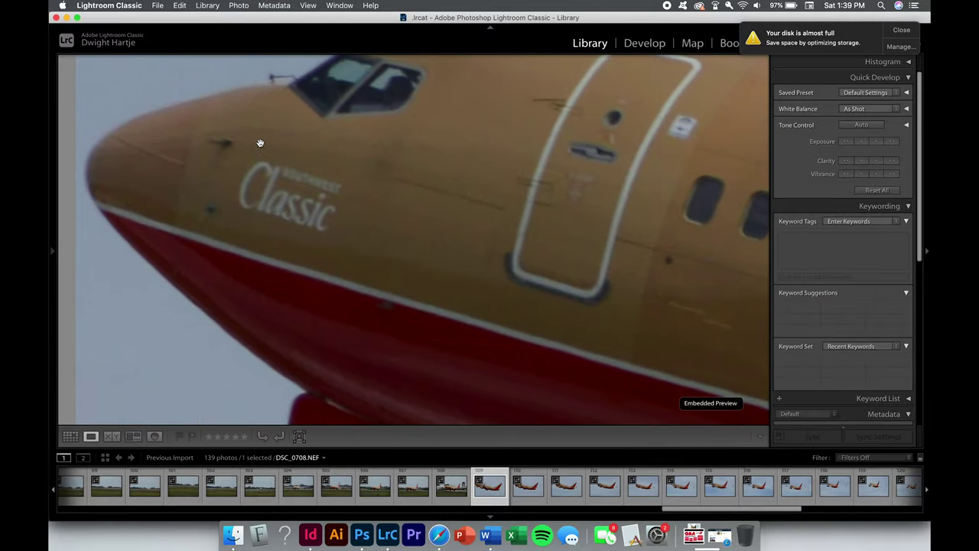
pyautogui.click(335, 199)
# Check DSC_0709's engine sharpness at 1:1, return to Fit, and dismiss the disk-space warning.
pyautogui.press('Right')
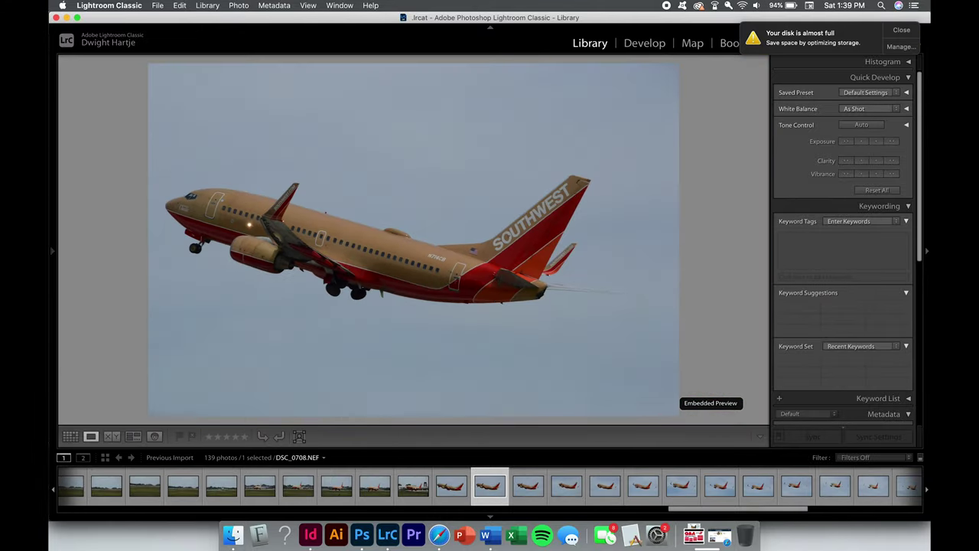
pyautogui.click(281, 269)
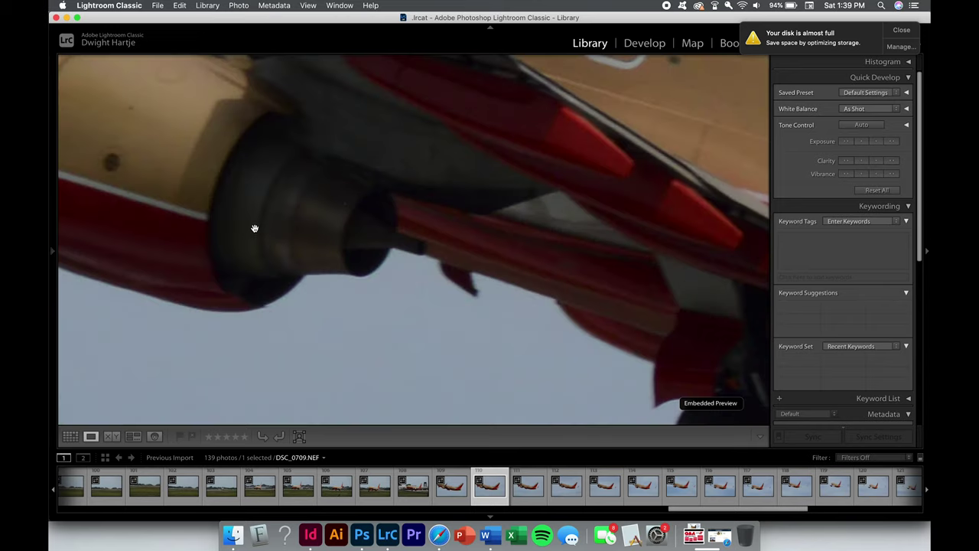
pyautogui.hscroll(-6, 253, 225)
pyautogui.scroll(3, 253, 225)
pyautogui.scroll(5, 255, 228)
pyautogui.hscroll(-10, 254, 228)
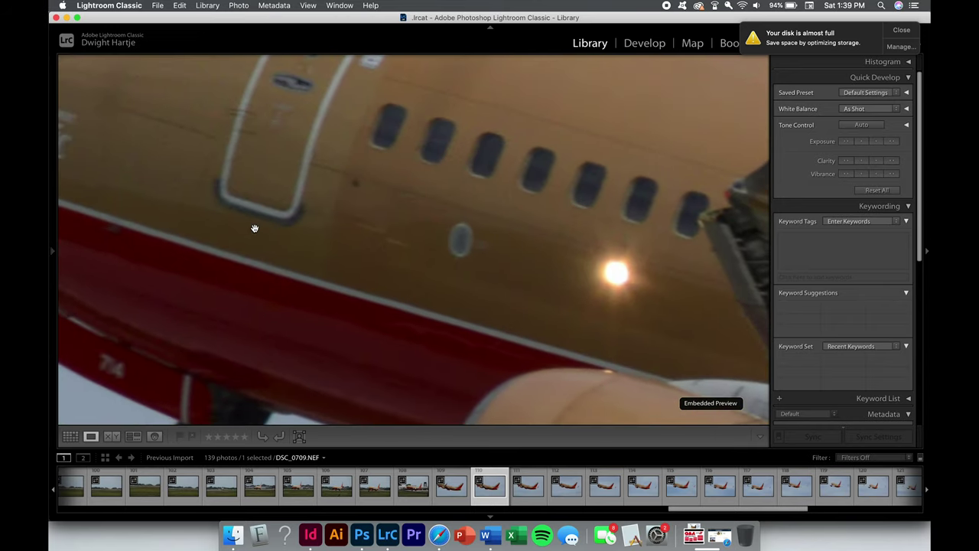
pyautogui.hscroll(15, 254, 228)
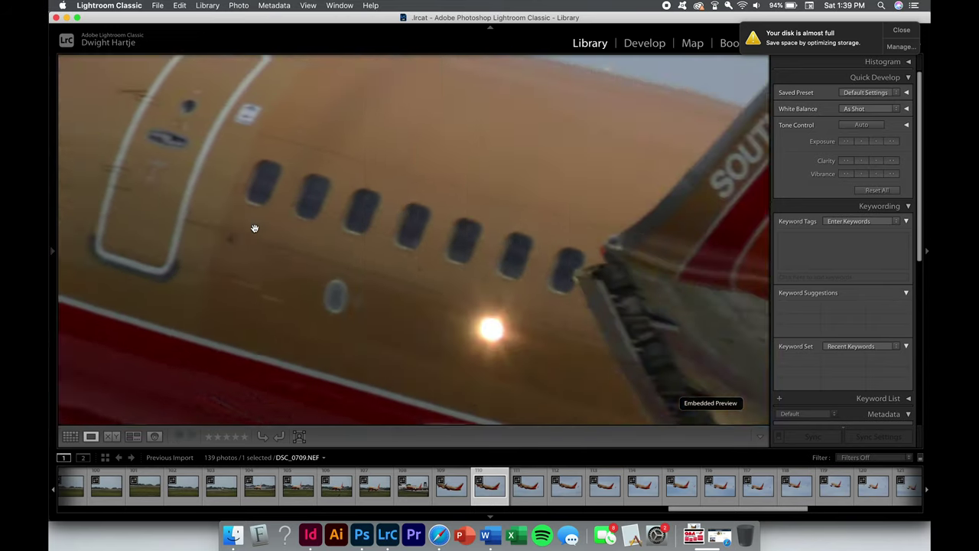
pyautogui.click(267, 229)
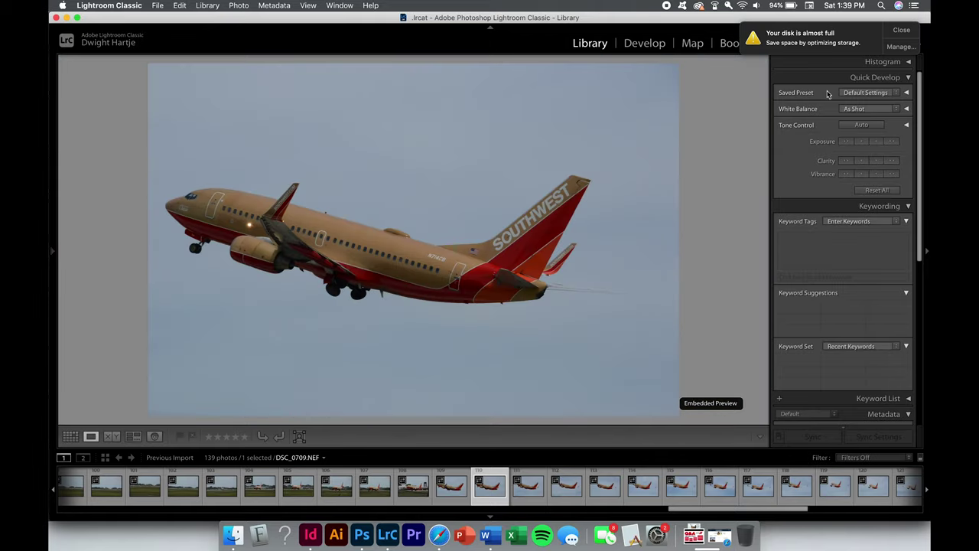
pyautogui.click(903, 31)
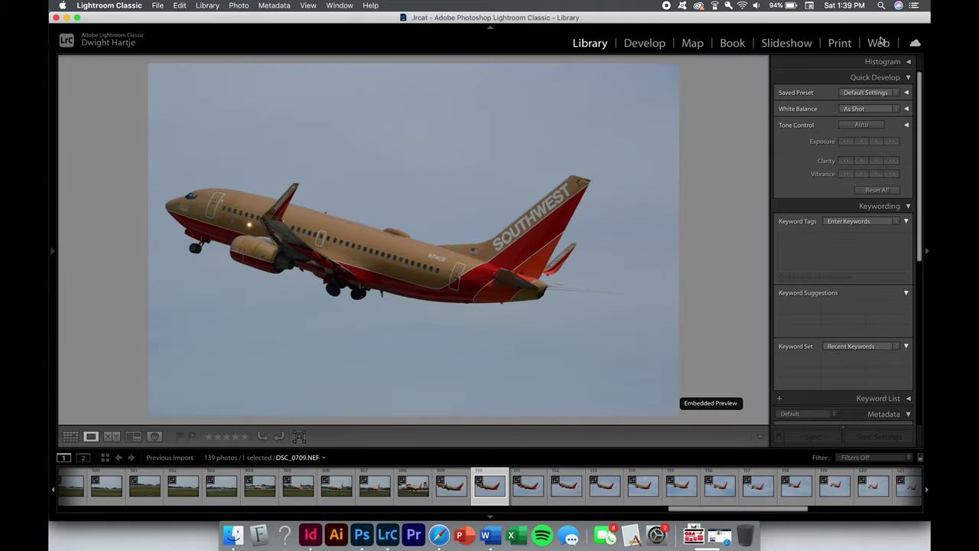
# In Develop, crop DSC_0709 tighter around the climbing jet and reposition the plane within the frame.
pyautogui.click(630, 45)
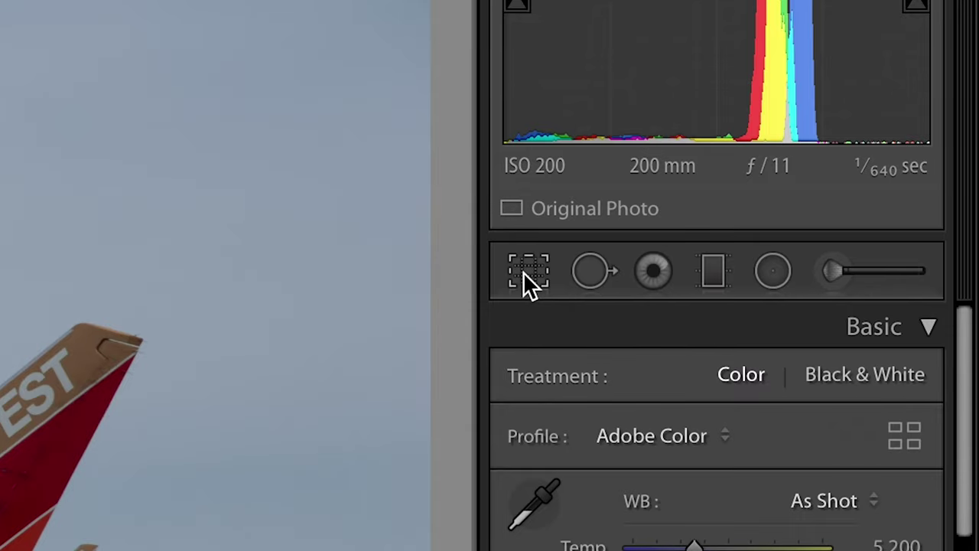
pyautogui.click(524, 274)
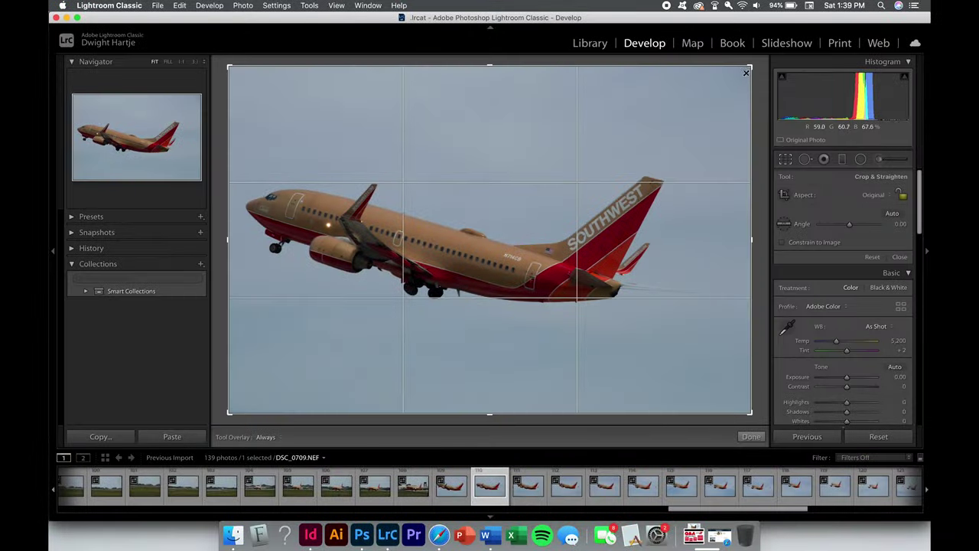
pyautogui.moveTo(750, 67); pyautogui.dragTo(733, 80)
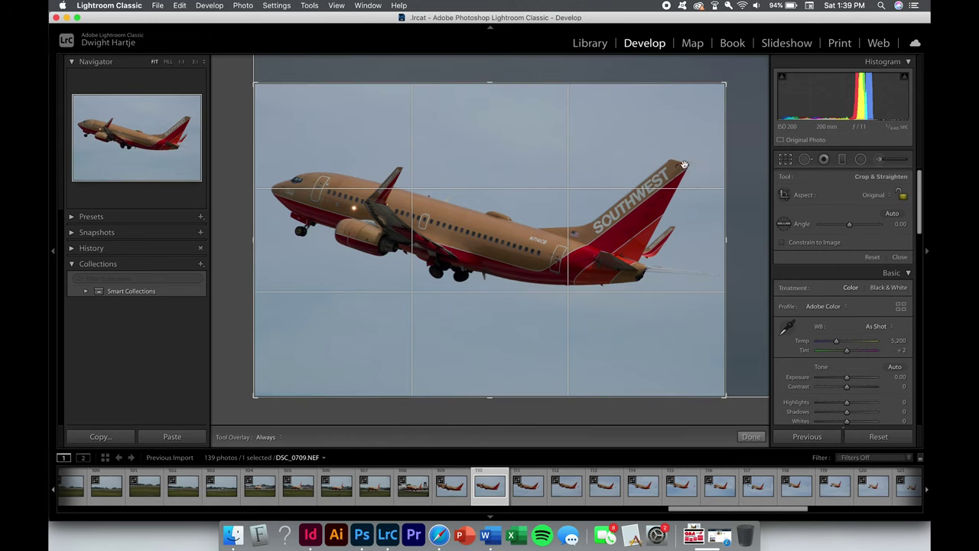
pyautogui.moveTo(614, 266)
pyautogui.mouseDown()
pyautogui.moveTo(613, 292)
pyautogui.moveTo(608, 283)
pyautogui.mouseUp()
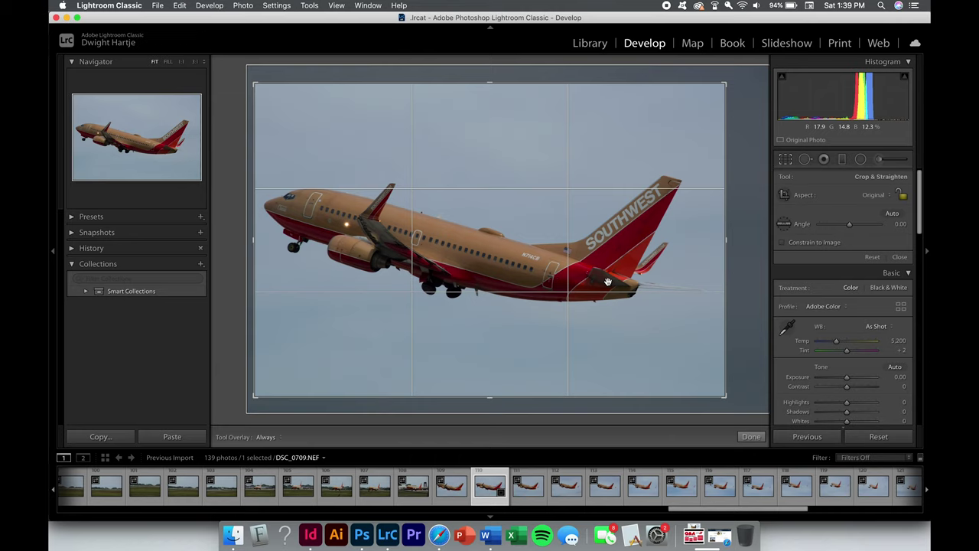
pyautogui.moveTo(608, 283); pyautogui.dragTo(609, 285)
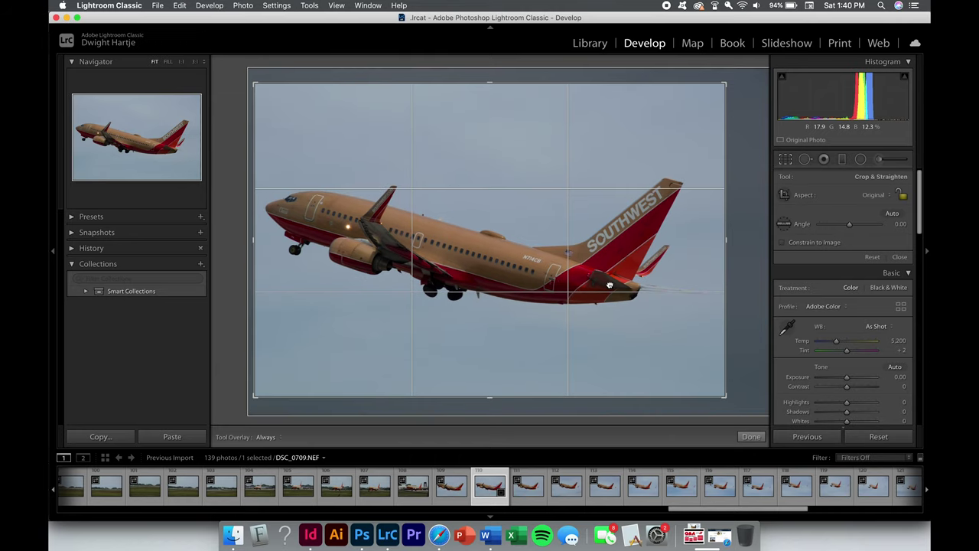
pyautogui.moveTo(609, 285); pyautogui.dragTo(608, 283)
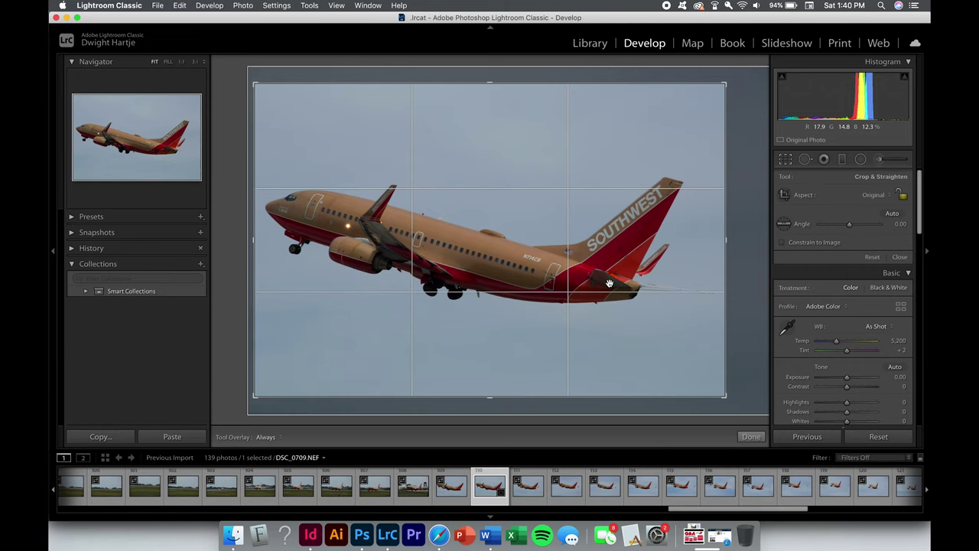
pyautogui.press('Return')
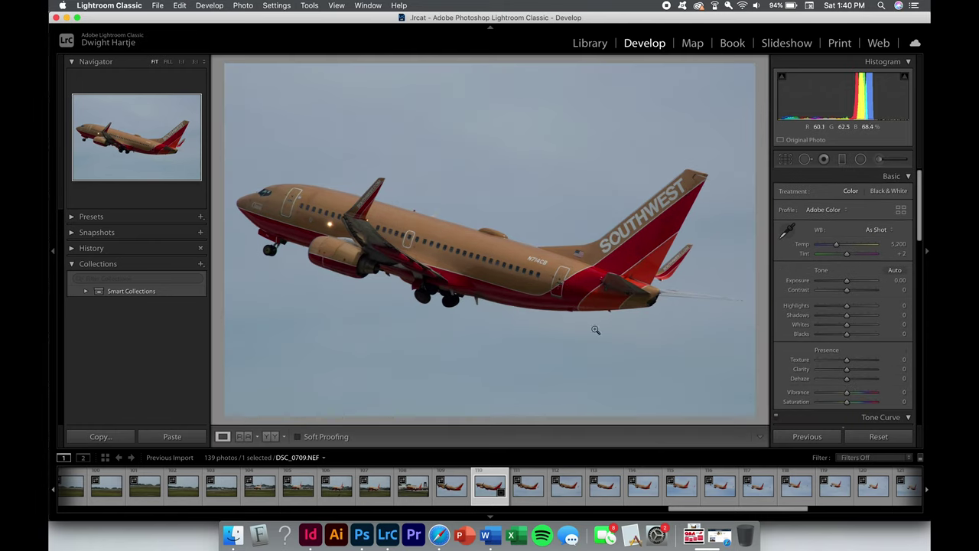
# Zoom to 1:1 around the N714CB registration, pan along the plane, then return to Fit.
pyautogui.click(546, 252)
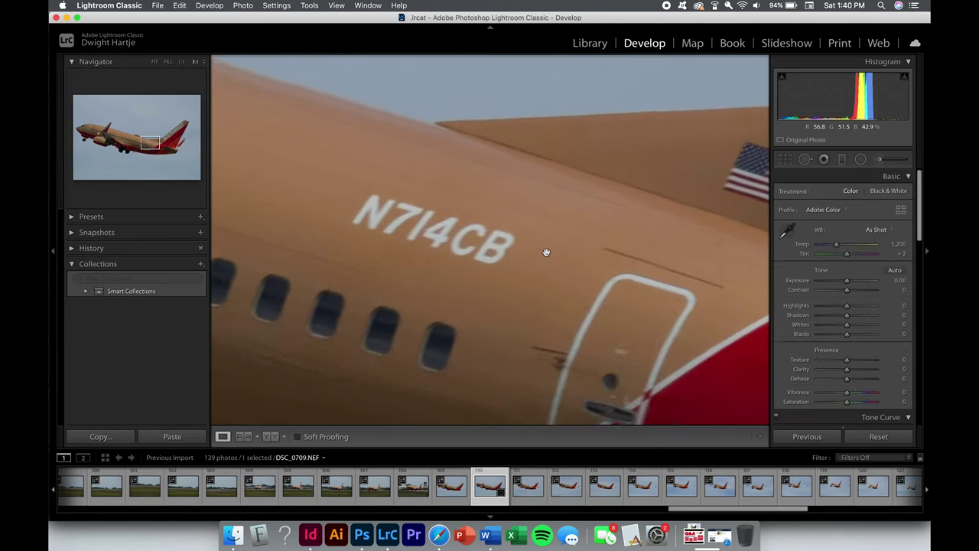
pyautogui.hscroll(10, 546, 252)
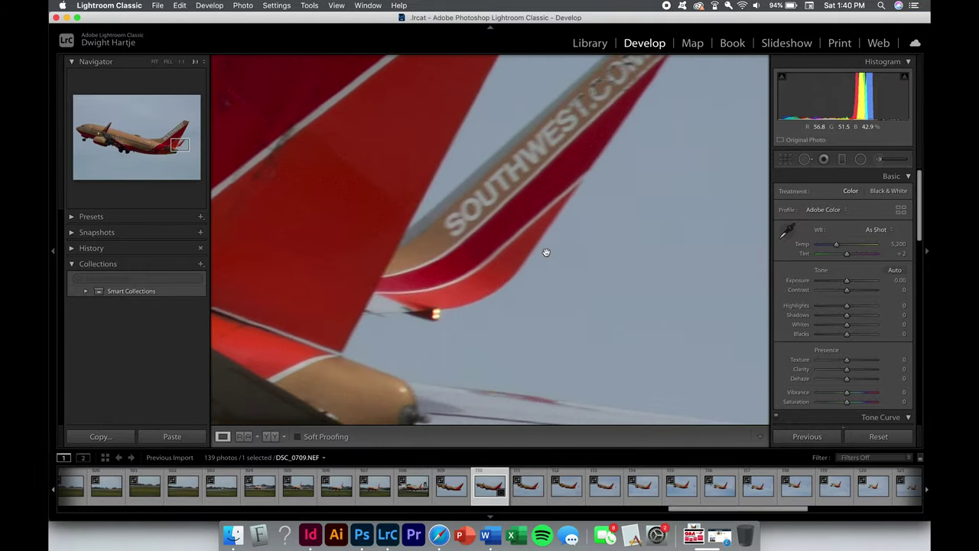
pyautogui.hscroll(-15, 546, 253)
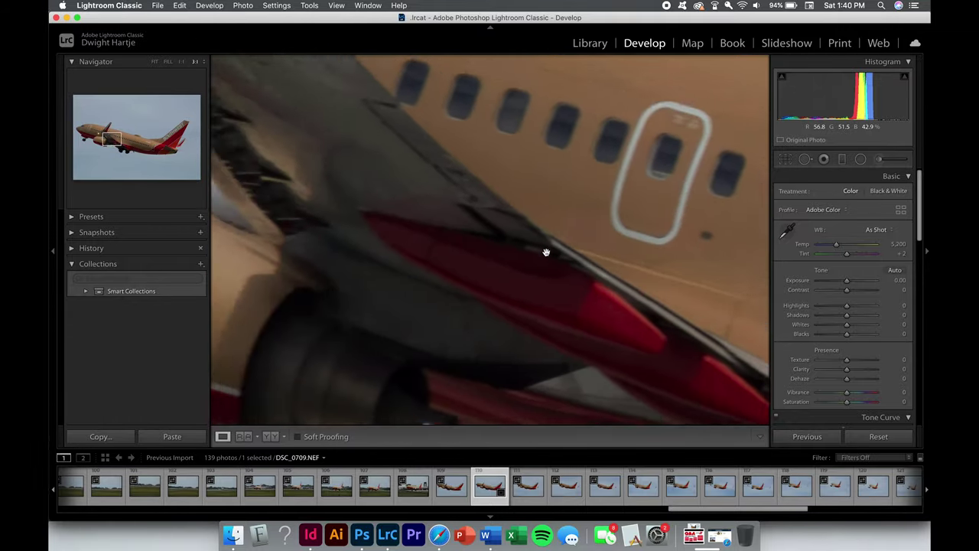
pyautogui.hscroll(-15, 546, 252)
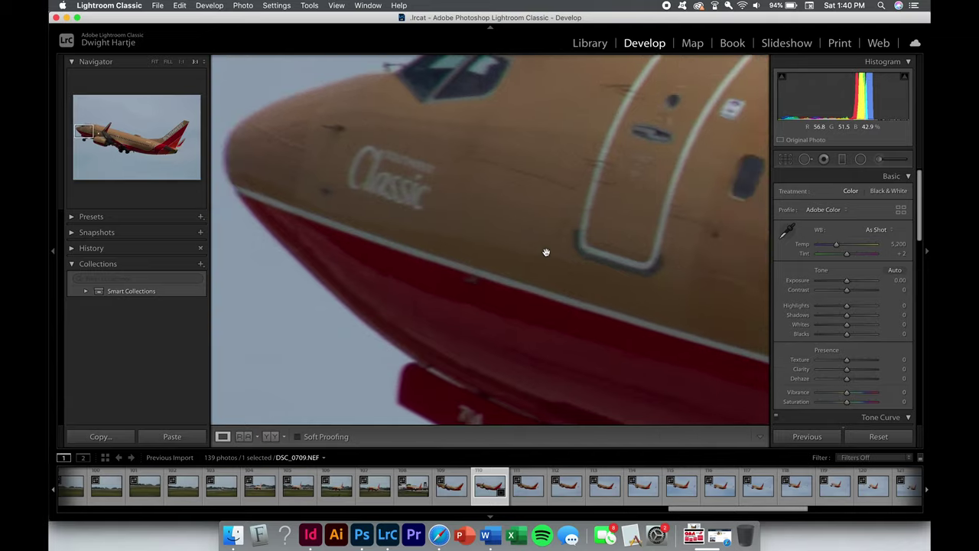
pyautogui.hscroll(-2, 546, 252)
pyautogui.click(534, 239)
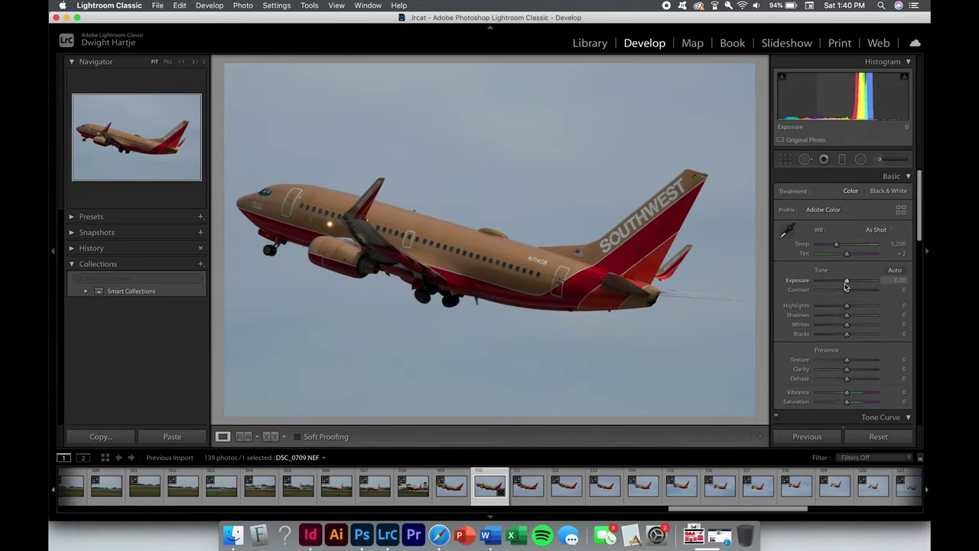
pyautogui.scroll(-10, 839, 328)
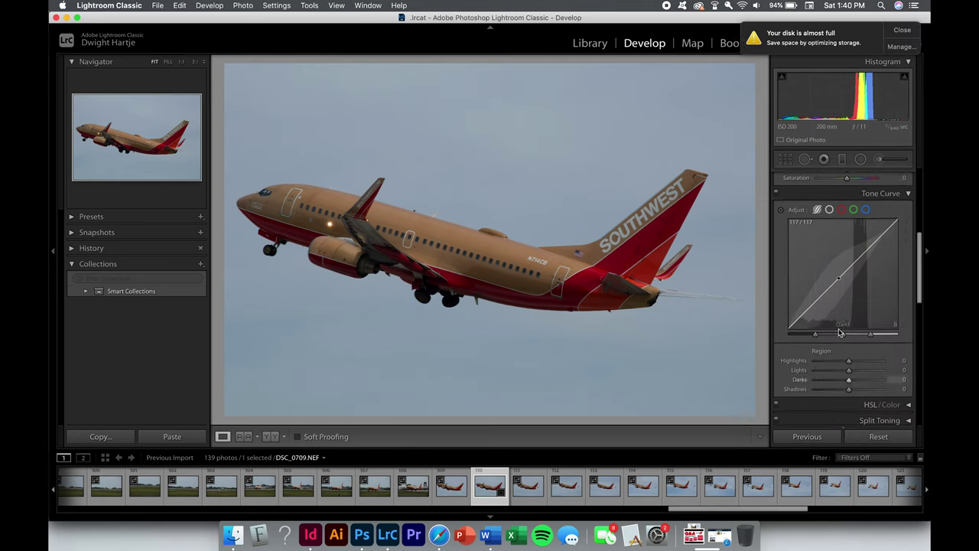
# Lower the Detail panel's Sharpening Amount to 77 while viewing the fuselage at 1:1.
pyautogui.scroll(-3, 838, 328)
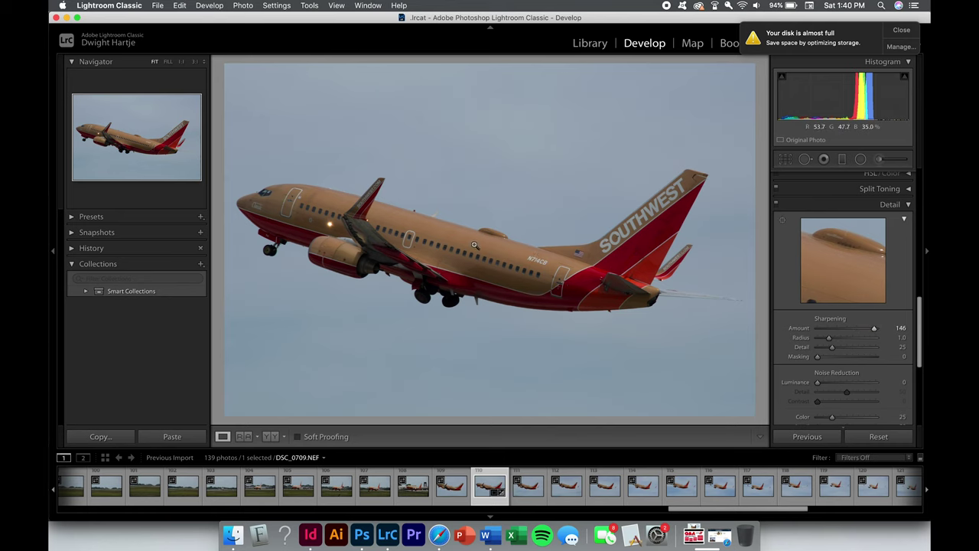
pyautogui.click(508, 266)
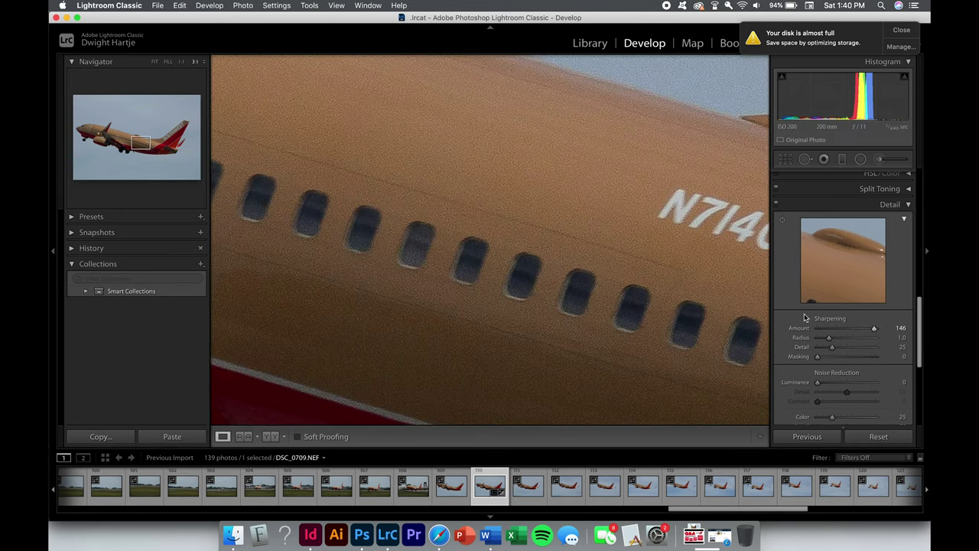
pyautogui.moveTo(836, 328)
pyautogui.mouseDown()
pyautogui.moveTo(790, 335)
pyautogui.moveTo(848, 328)
pyautogui.mouseUp()
pyautogui.click(505, 279)
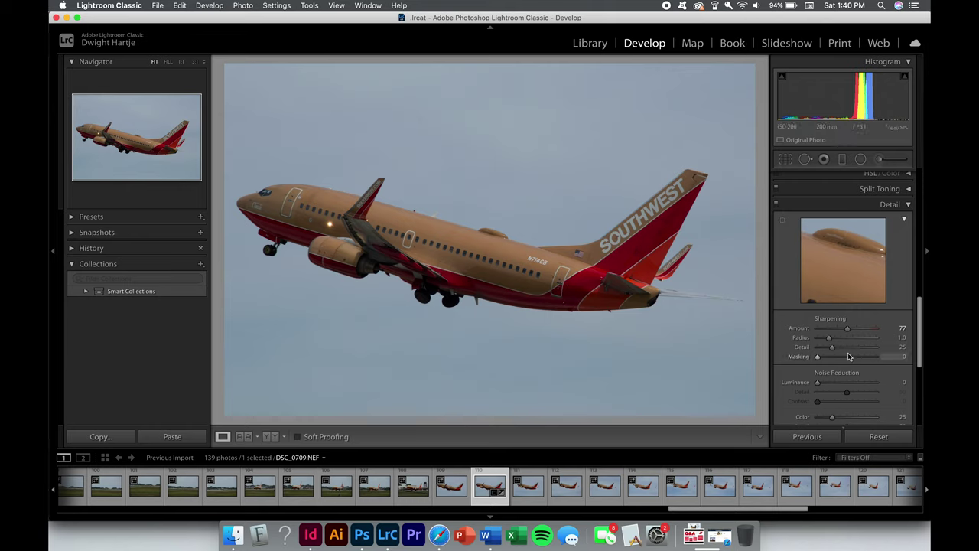
# Recheck the fuselage windows up close, then return to DSC_0709 in Fit view.
pyautogui.click(497, 271)
pyautogui.click(513, 263)
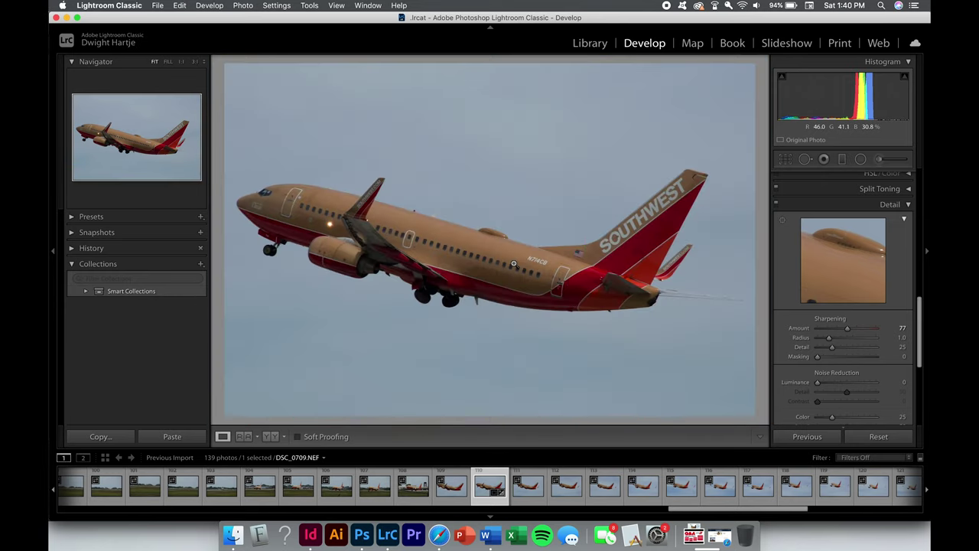
pyautogui.click(513, 262)
pyautogui.press('Right')
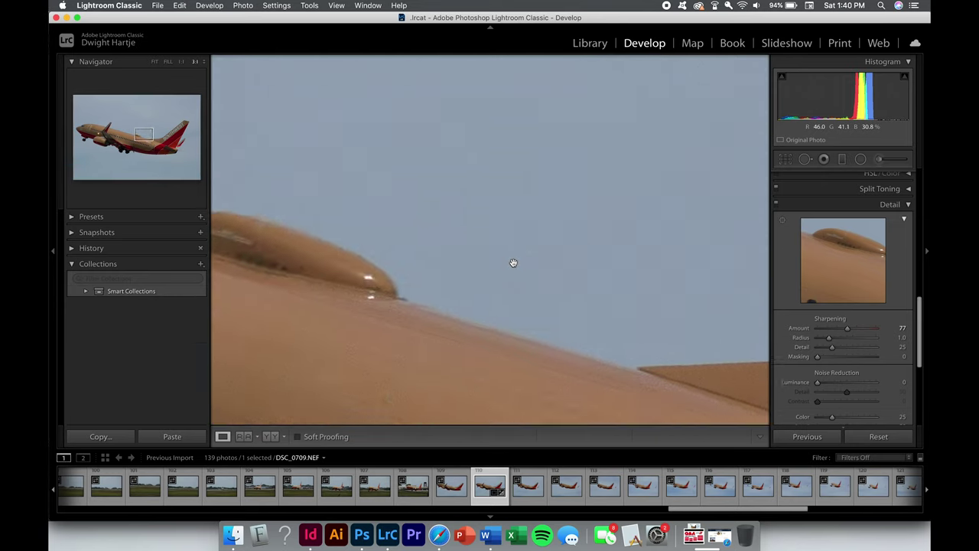
pyautogui.click(514, 262)
pyautogui.press('Left')
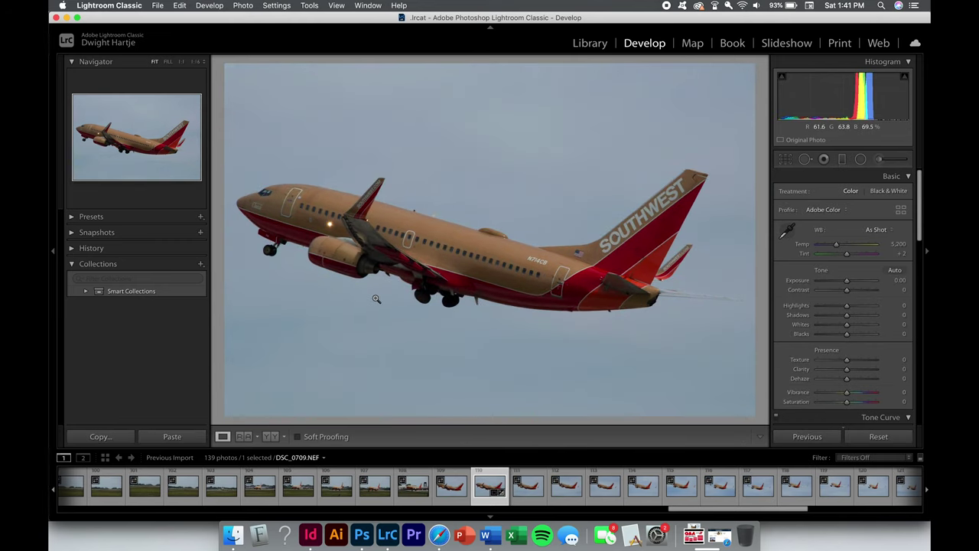
# Zoom to 1:1 and pan across the sky around the plane, scanning for sensor dust.
pyautogui.click(581, 356)
pyautogui.scroll(-5, 579, 354)
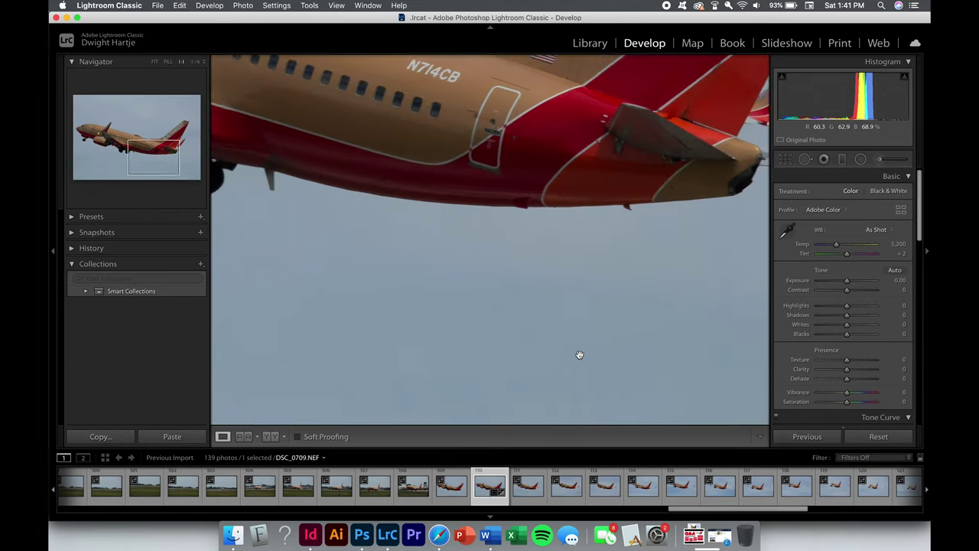
pyautogui.hscroll(10, 579, 354)
pyautogui.hscroll(-10, 579, 355)
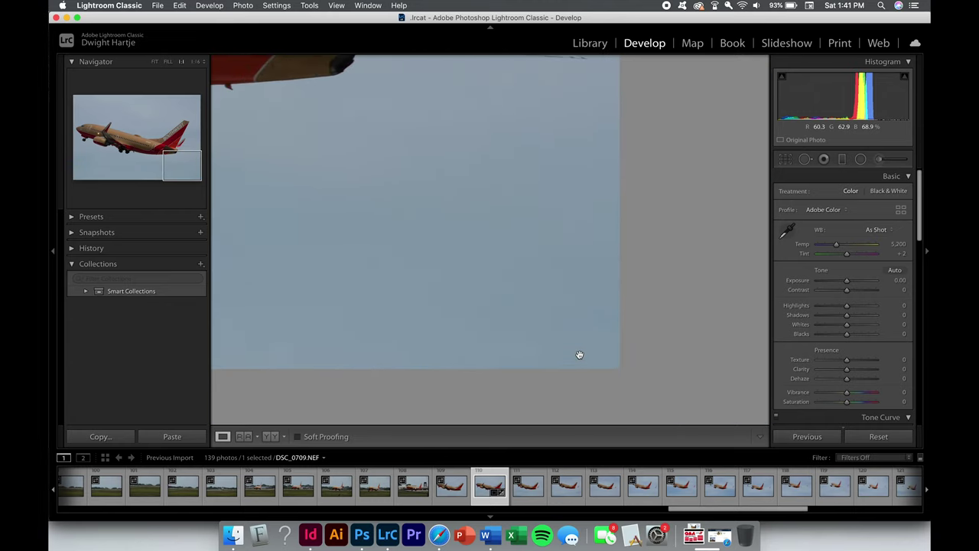
pyautogui.hscroll(-10, 579, 355)
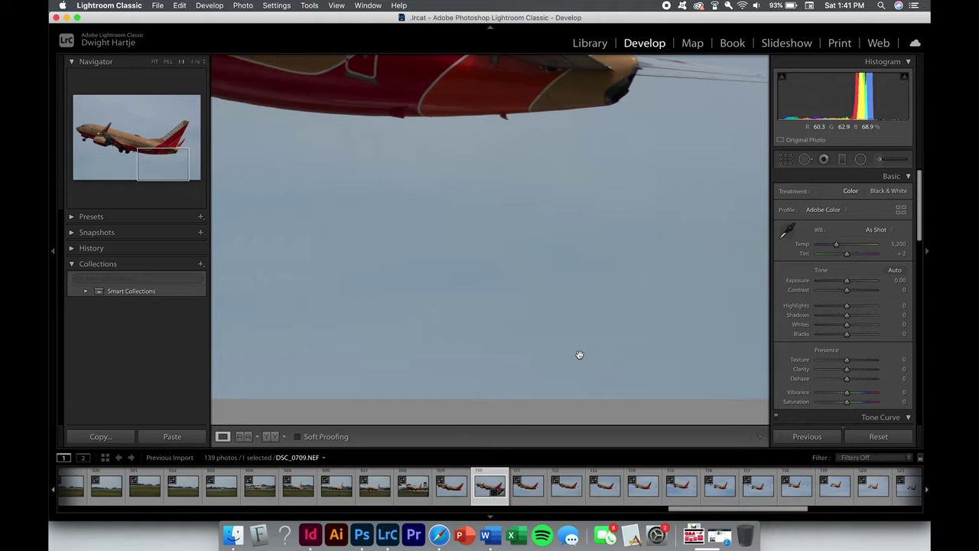
pyautogui.hscroll(-10, 579, 354)
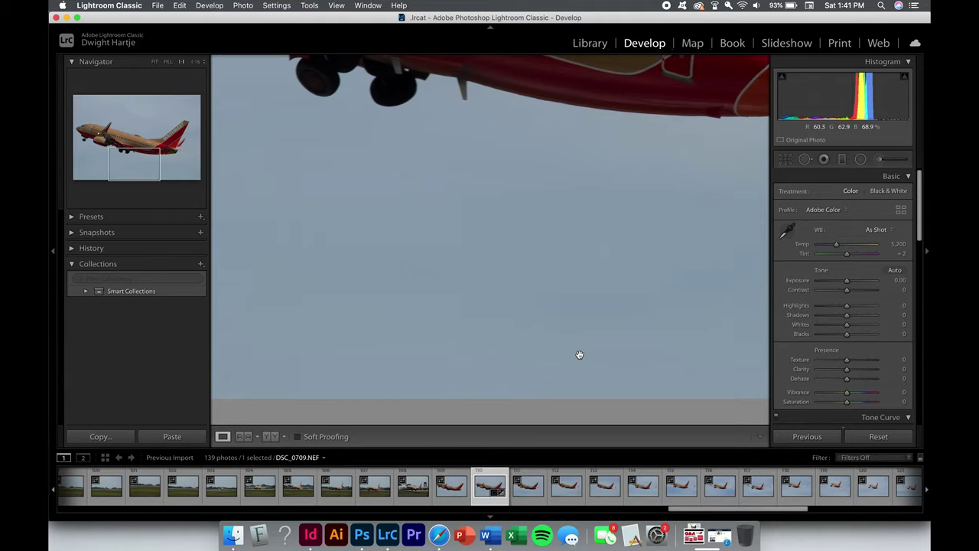
pyautogui.hscroll(-10, 579, 354)
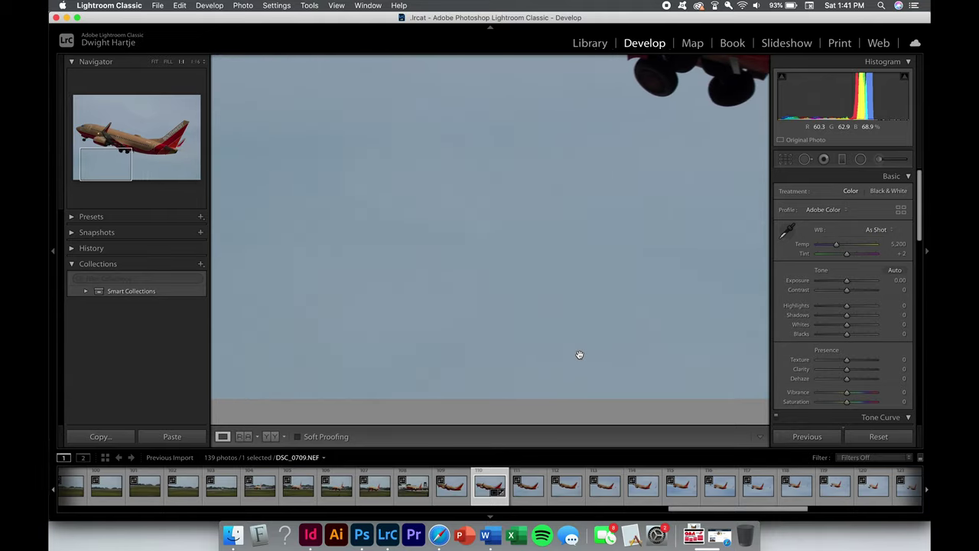
pyautogui.scroll(5, 579, 354)
pyautogui.hscroll(5, 579, 354)
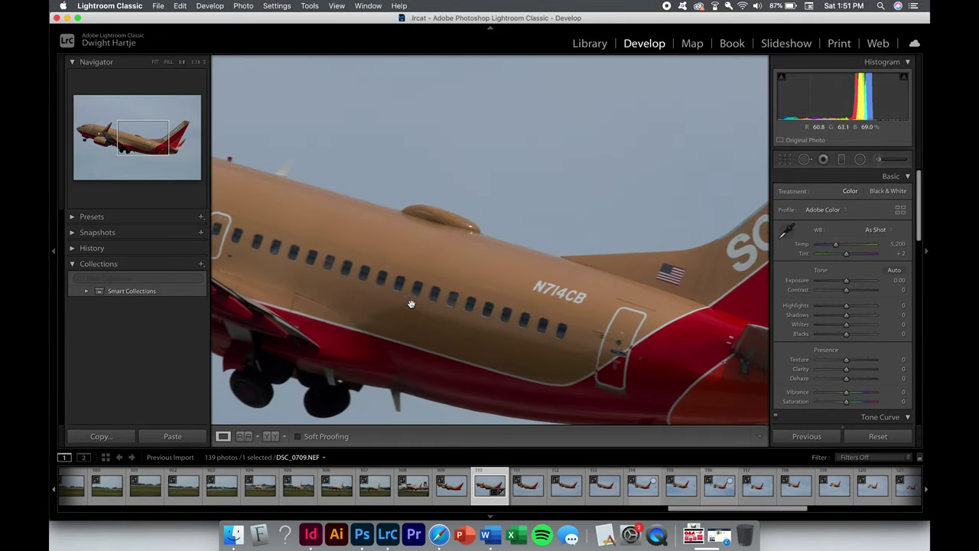
pyautogui.hscroll(3, 411, 302)
pyautogui.hscroll(-10, 411, 303)
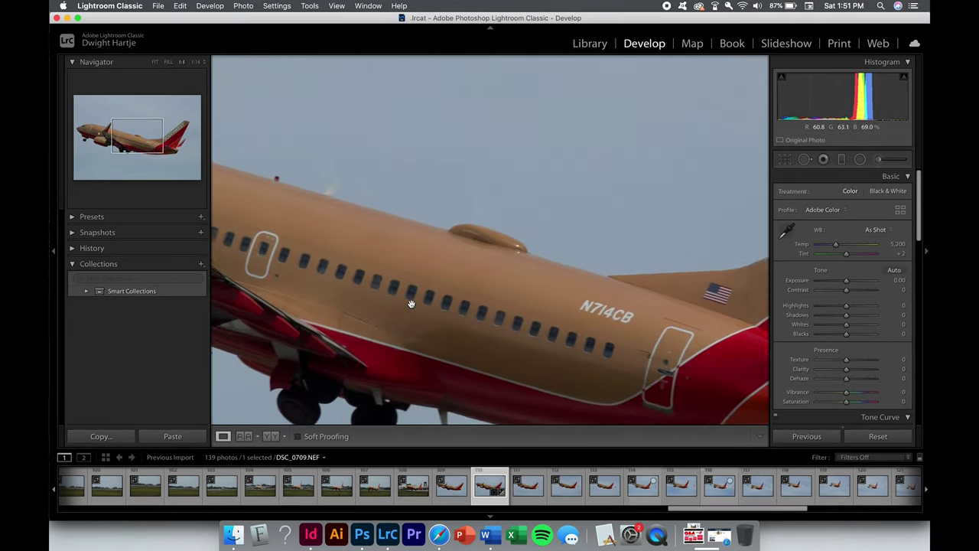
pyautogui.hscroll(-10, 411, 304)
pyautogui.scroll(3, 411, 303)
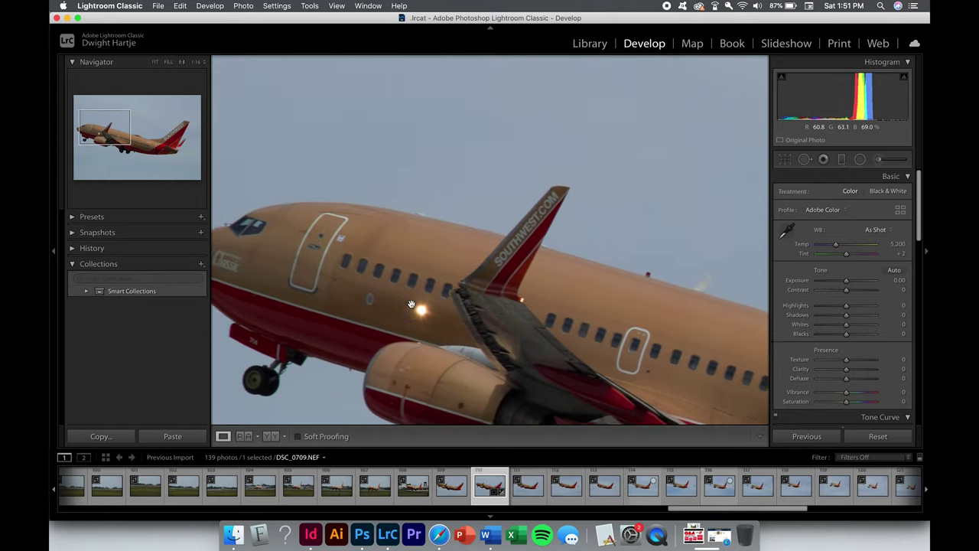
pyautogui.hscroll(-2, 411, 304)
pyautogui.scroll(5, 410, 304)
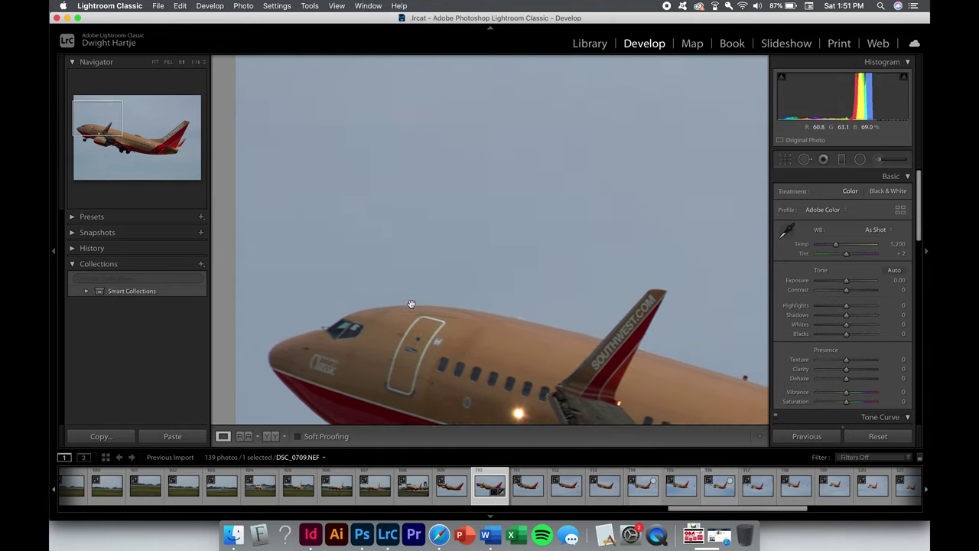
pyautogui.scroll(5, 411, 304)
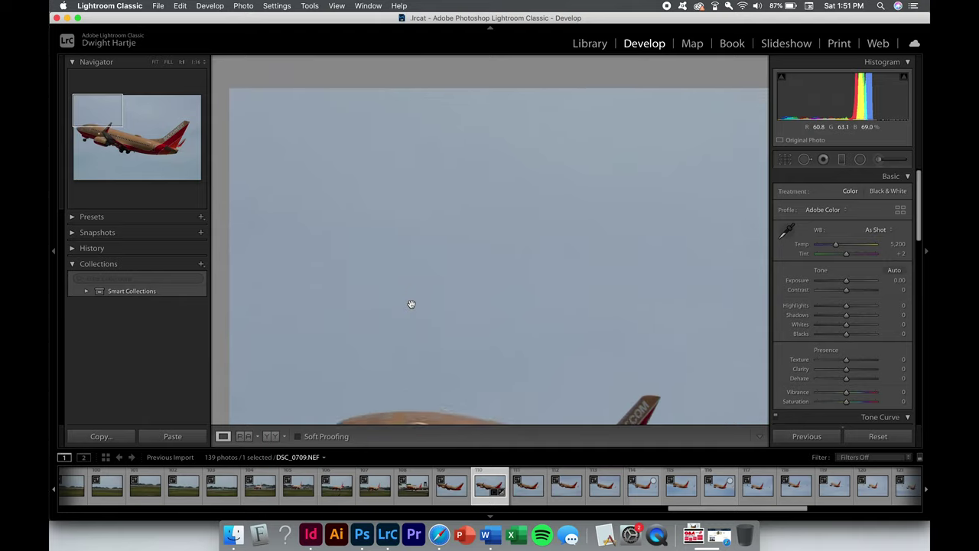
pyautogui.hscroll(8, 410, 303)
pyautogui.hscroll(6, 411, 303)
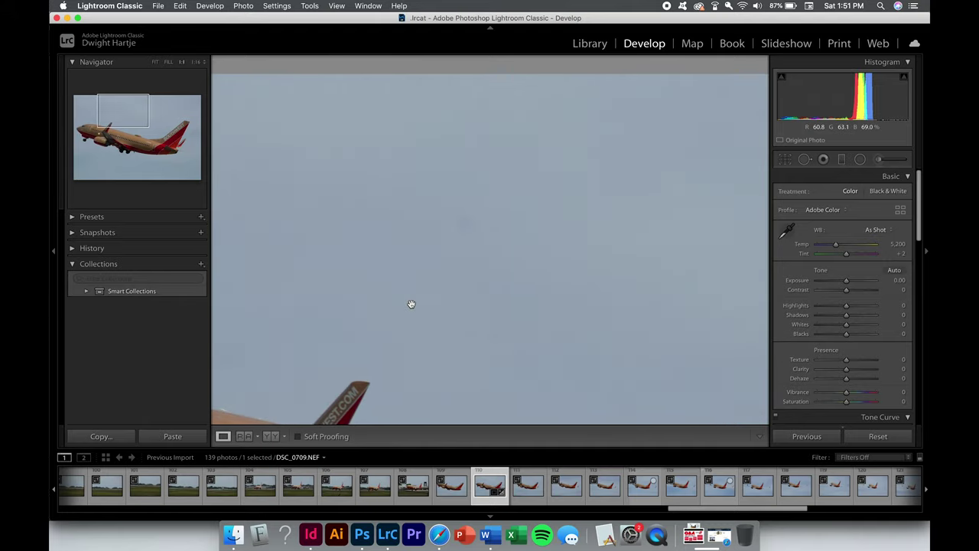
pyautogui.hscroll(-2, 410, 304)
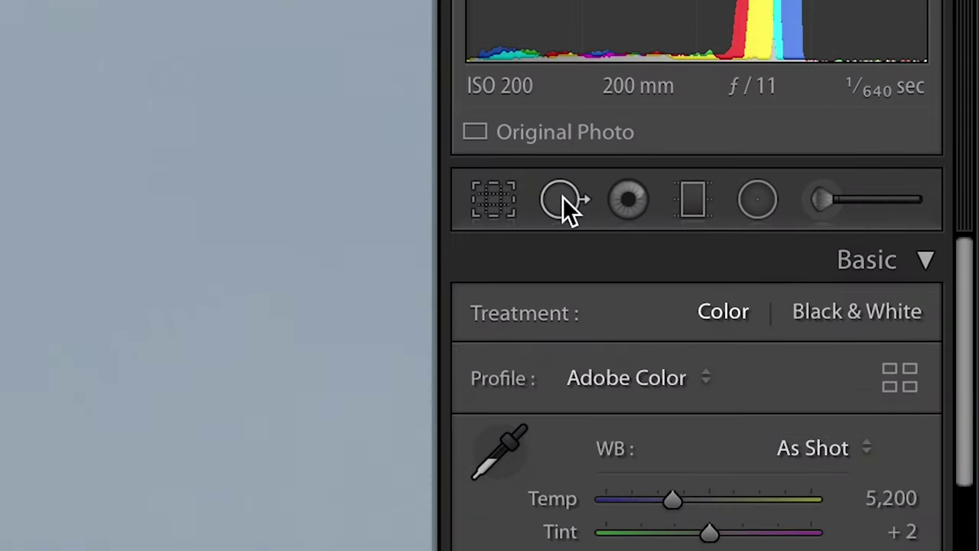
# Heal the dust spot above the tail with Spot Removal, deleting the extra spot, then finish.
pyautogui.click(562, 198)
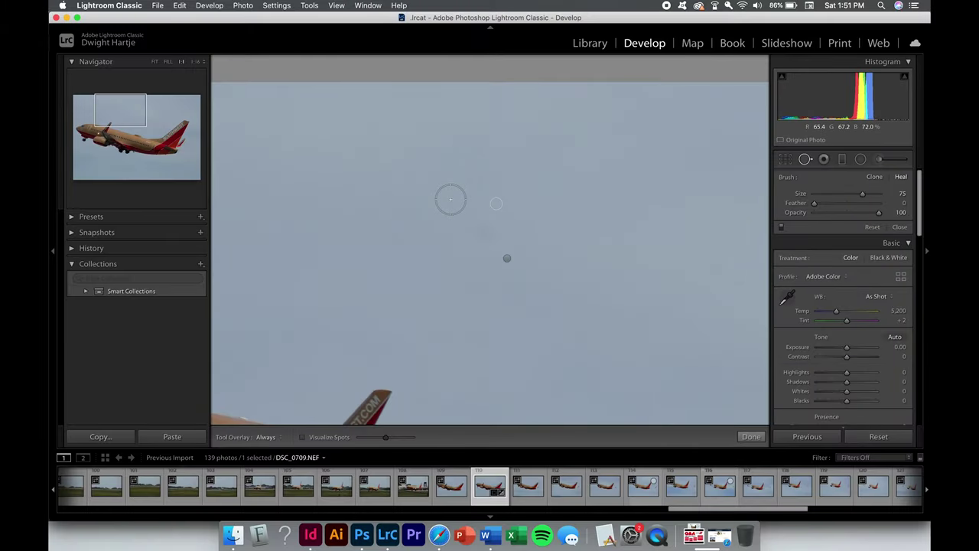
pyautogui.scroll(1, 480, 201)
pyautogui.moveTo(479, 202); pyautogui.dragTo(491, 202)
pyautogui.click(496, 188)
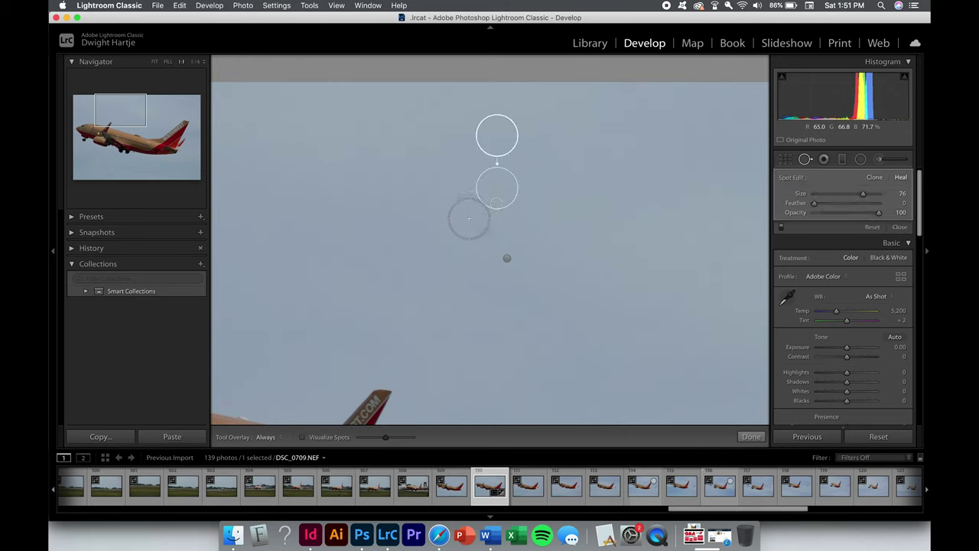
pyautogui.moveTo(471, 218); pyautogui.dragTo(496, 238)
pyautogui.press('Delete')
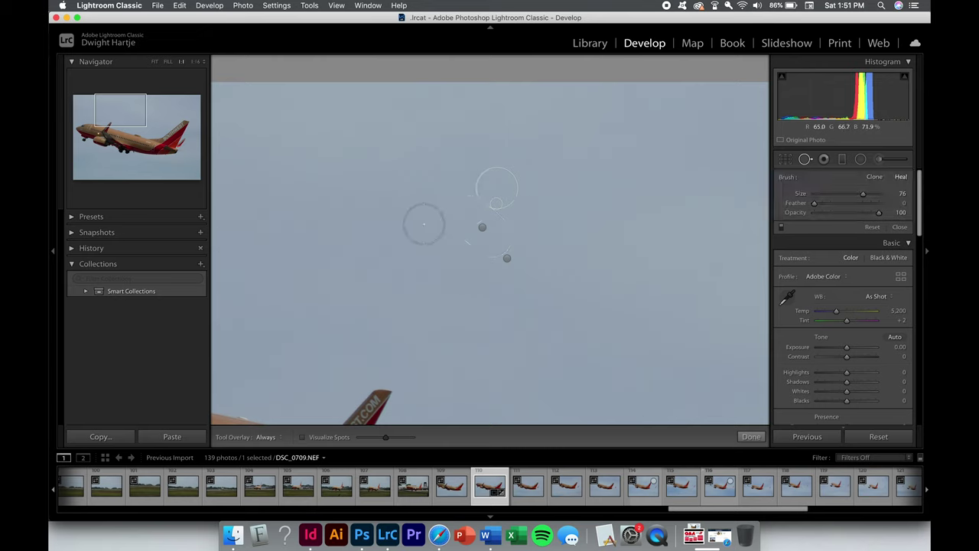
pyautogui.click(804, 159)
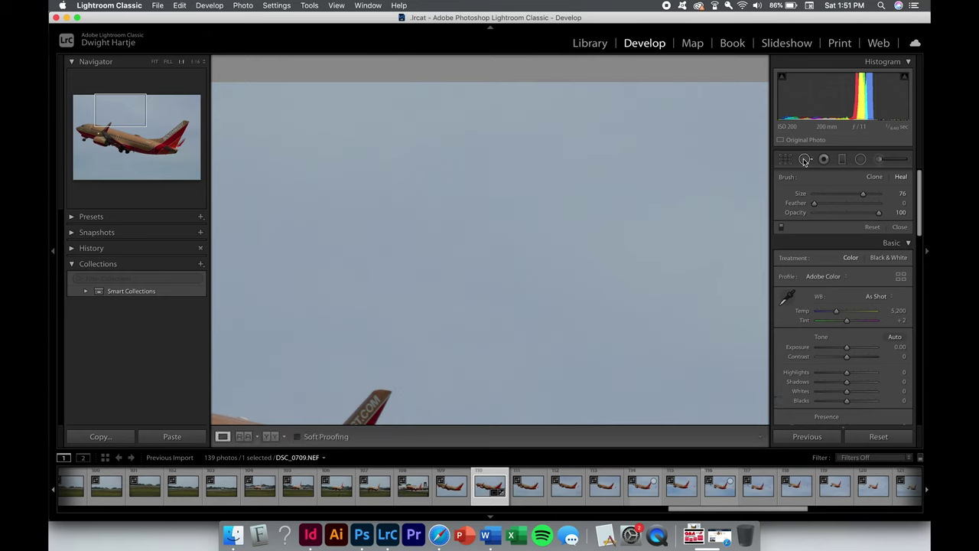
# Heal the remaining dust speck in DSC_0709's sky with a size-76 Spot Removal heal stroke.
pyautogui.hscroll(-3, 617, 232)
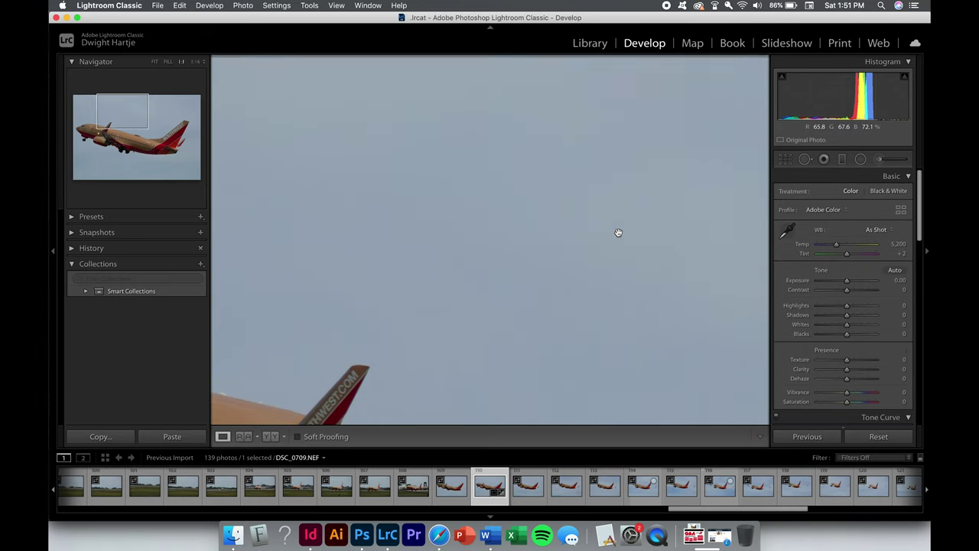
pyautogui.hscroll(3, 617, 233)
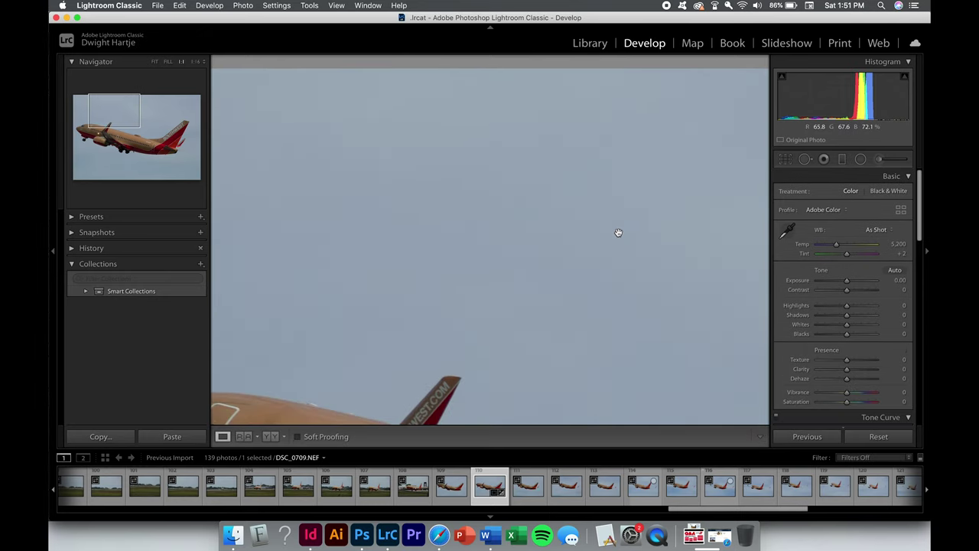
pyautogui.hscroll(2, 618, 232)
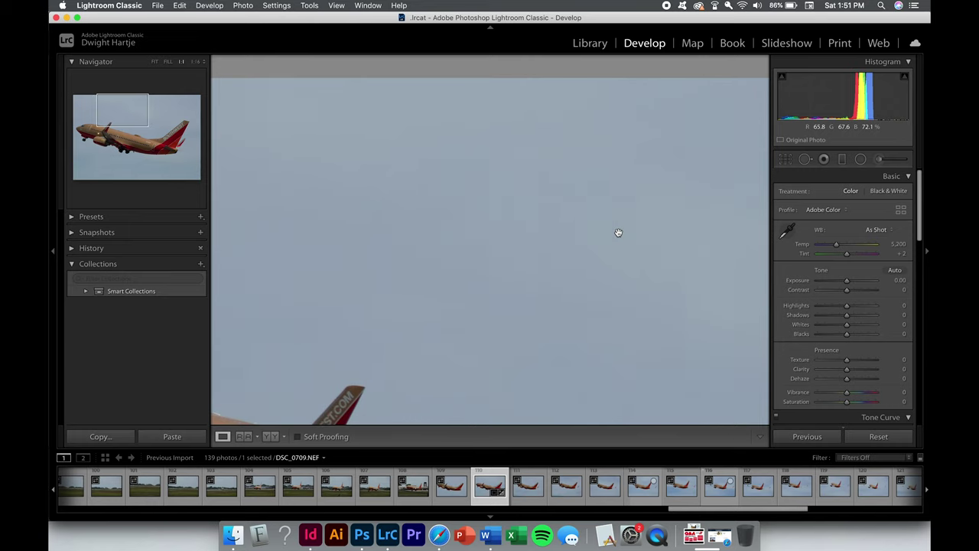
pyautogui.hscroll(3, 617, 233)
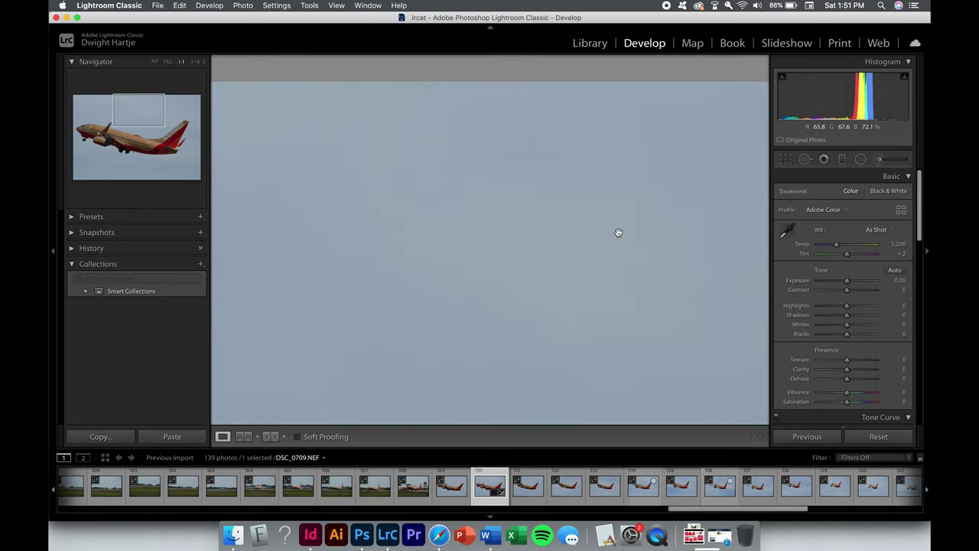
pyautogui.scroll(-2, 618, 232)
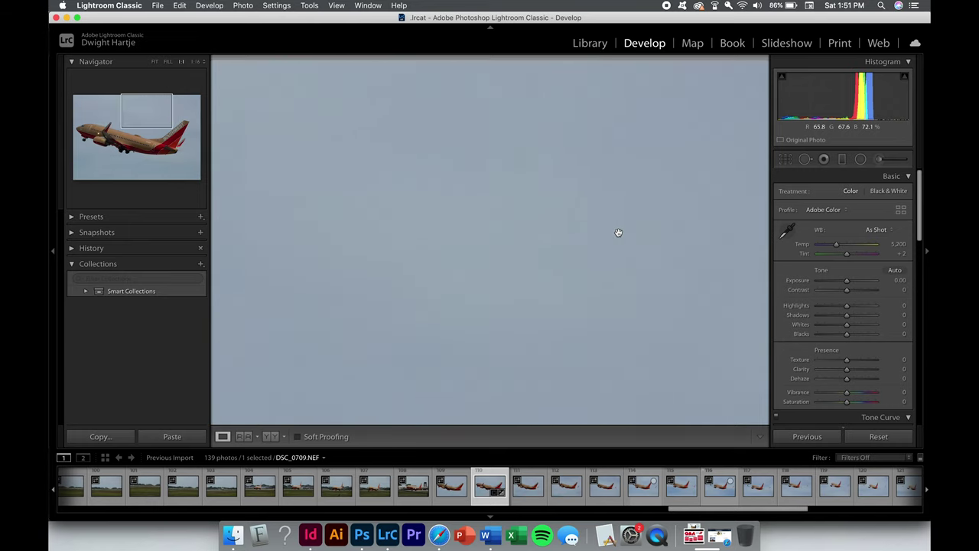
pyautogui.scroll(1, 618, 233)
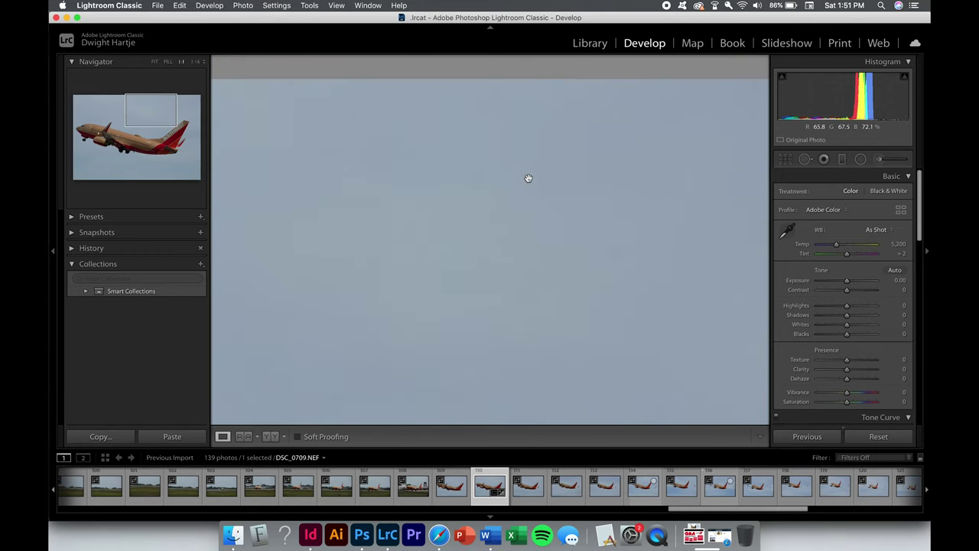
pyautogui.click(803, 161)
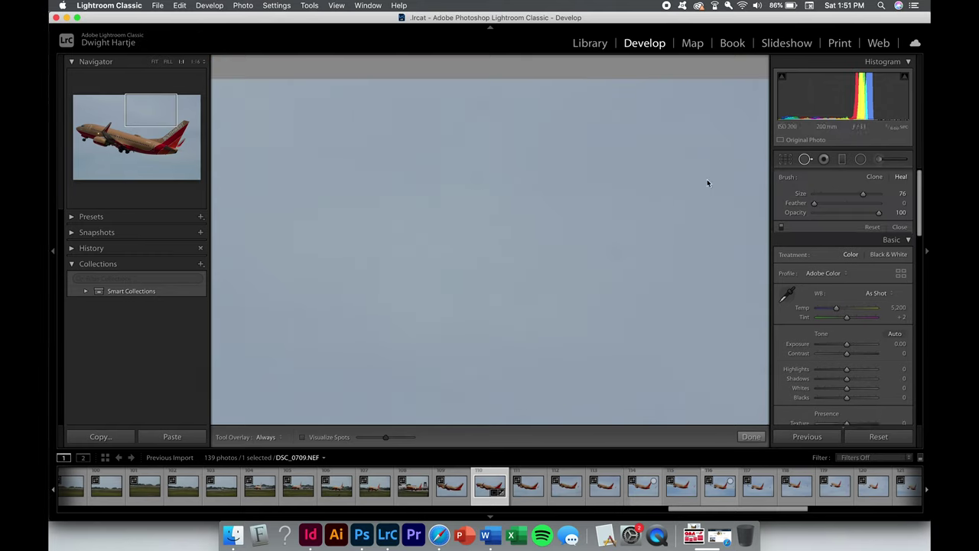
pyautogui.click(477, 140)
pyautogui.moveTo(474, 165)
pyautogui.mouseDown()
pyautogui.moveTo(465, 169)
pyautogui.moveTo(503, 194)
pyautogui.mouseUp()
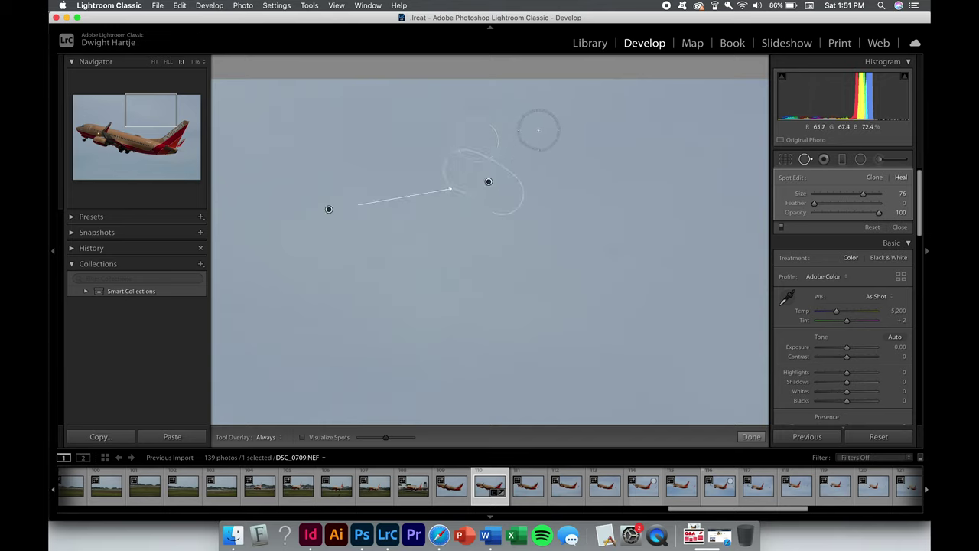
pyautogui.press('q')
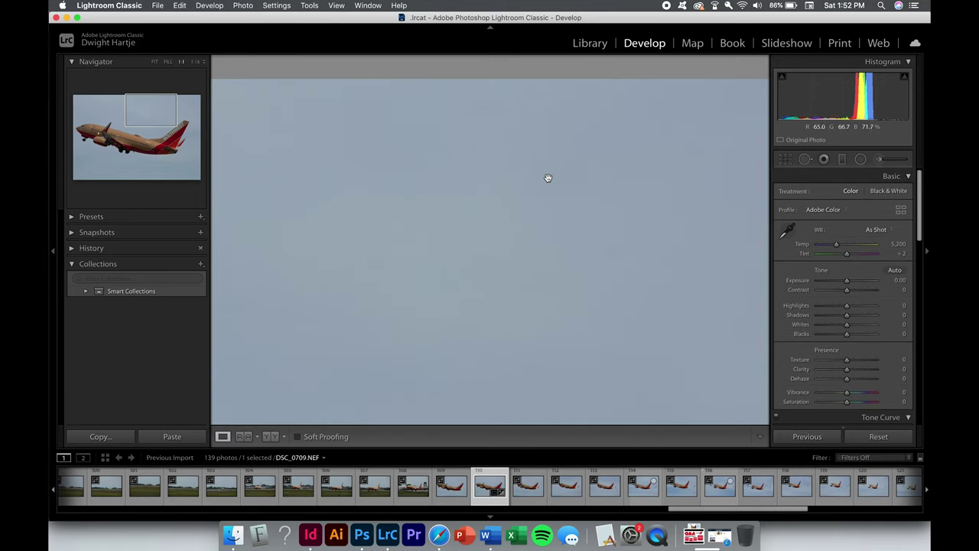
pyautogui.hscroll(-2, 547, 177)
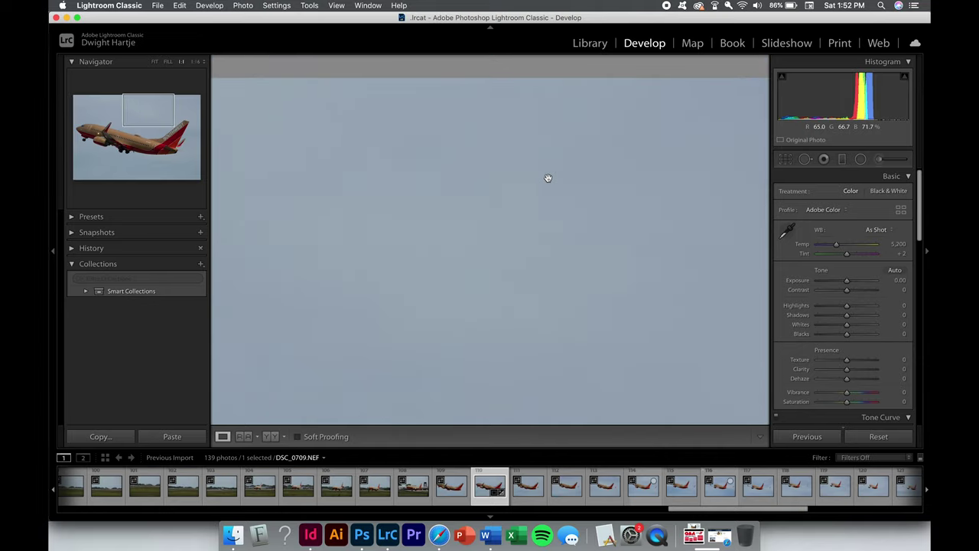
# Inspect the tail fin and fuselage at 1:1 for leftover blemishes, then return to Fit view.
pyautogui.hscroll(5, 547, 177)
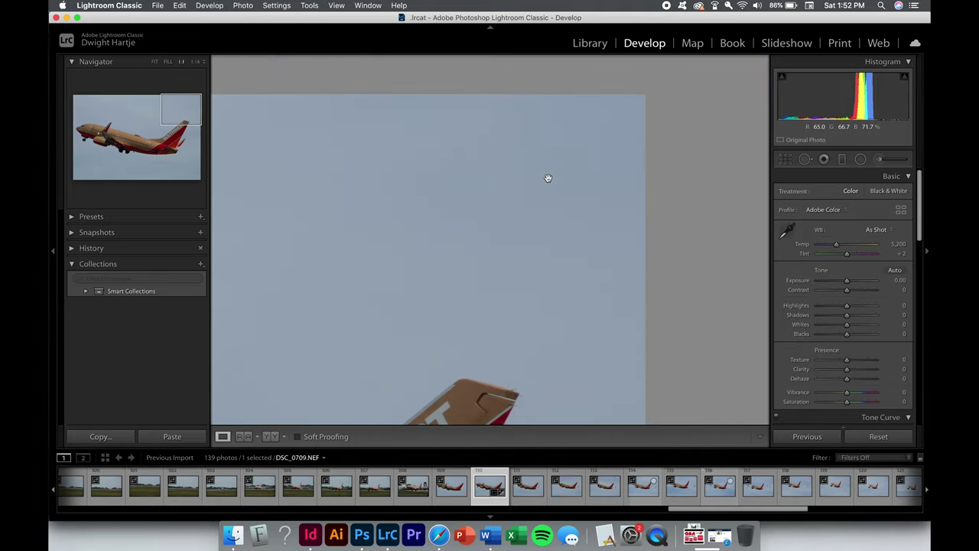
pyautogui.scroll(-5, 548, 177)
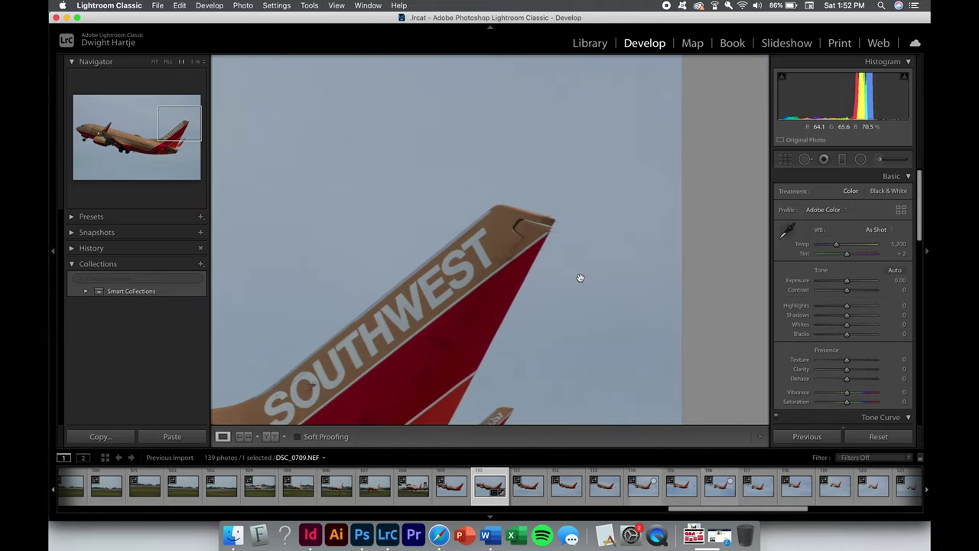
pyautogui.hscroll(-10, 579, 278)
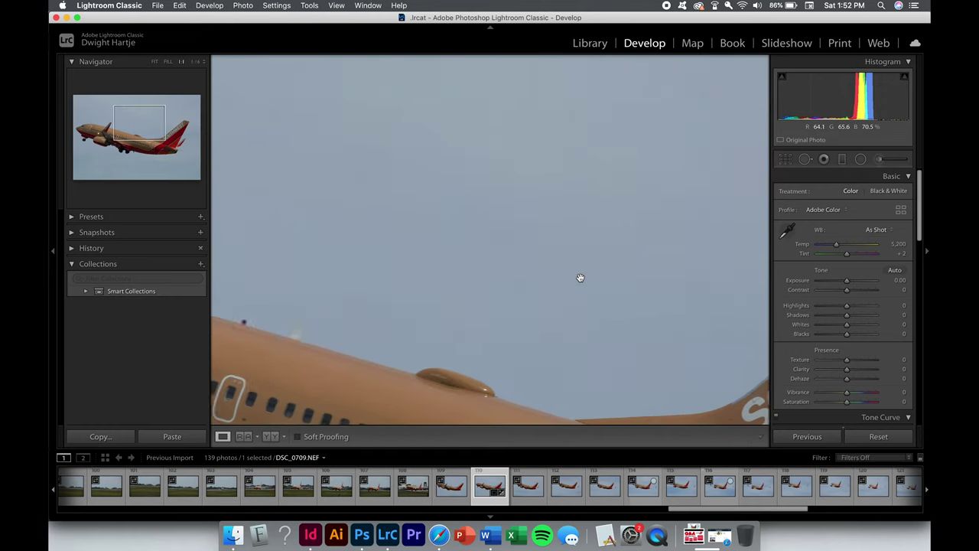
pyautogui.hscroll(-5, 471, 291)
pyautogui.click(466, 293)
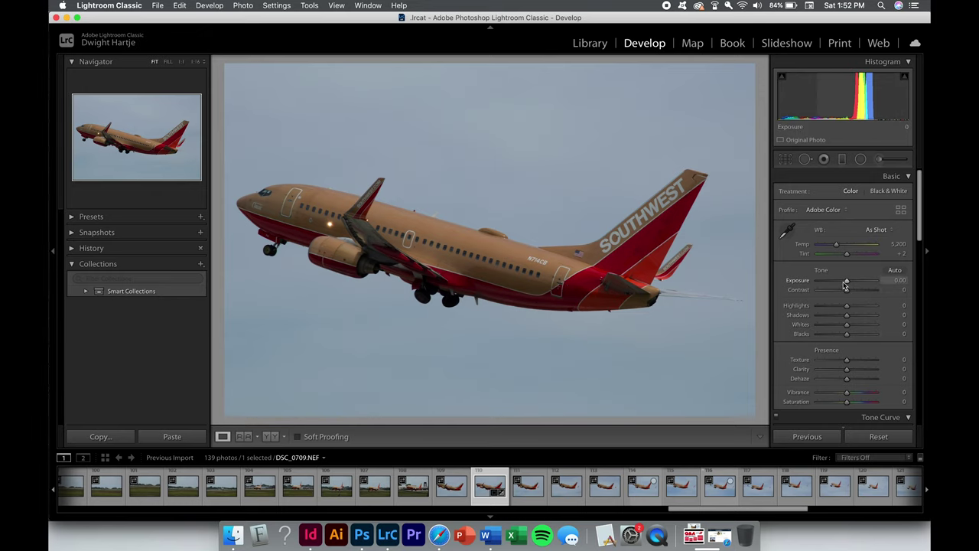
# Set Contrast +5, Highlights +9, Shadows +6, Whites +12 and Blacks −9, keeping Exposure unchanged.
pyautogui.moveTo(847, 281); pyautogui.dragTo(852, 282)
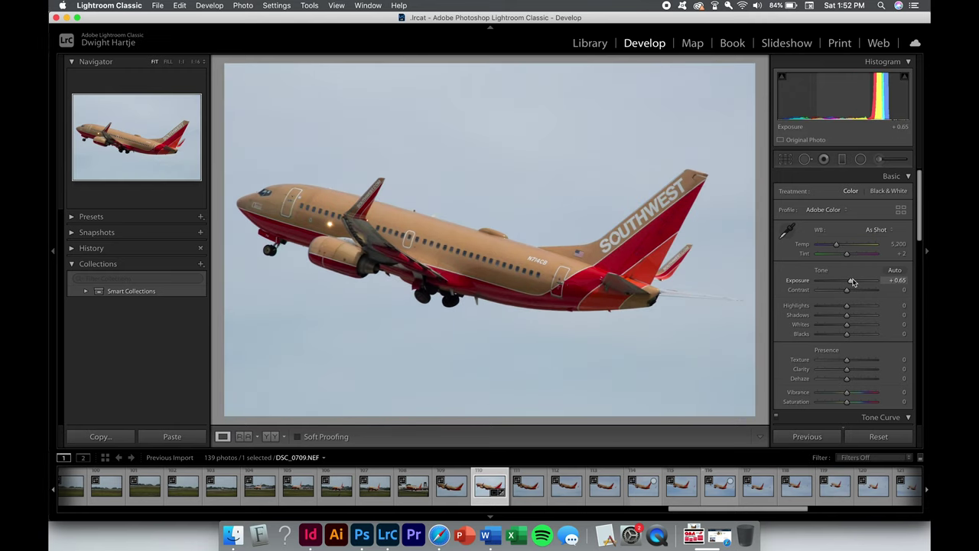
pyautogui.press('cmd+z')
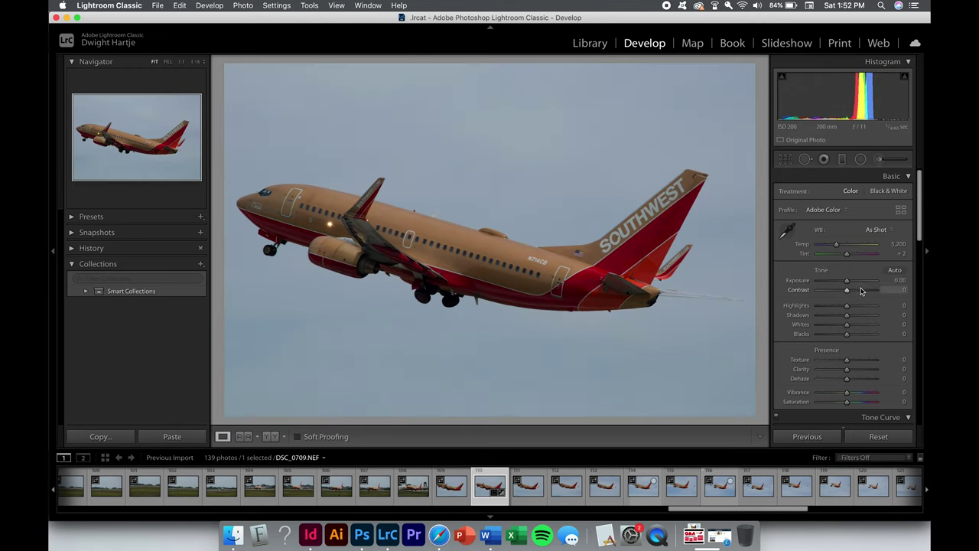
pyautogui.moveTo(846, 293); pyautogui.dragTo(848, 293)
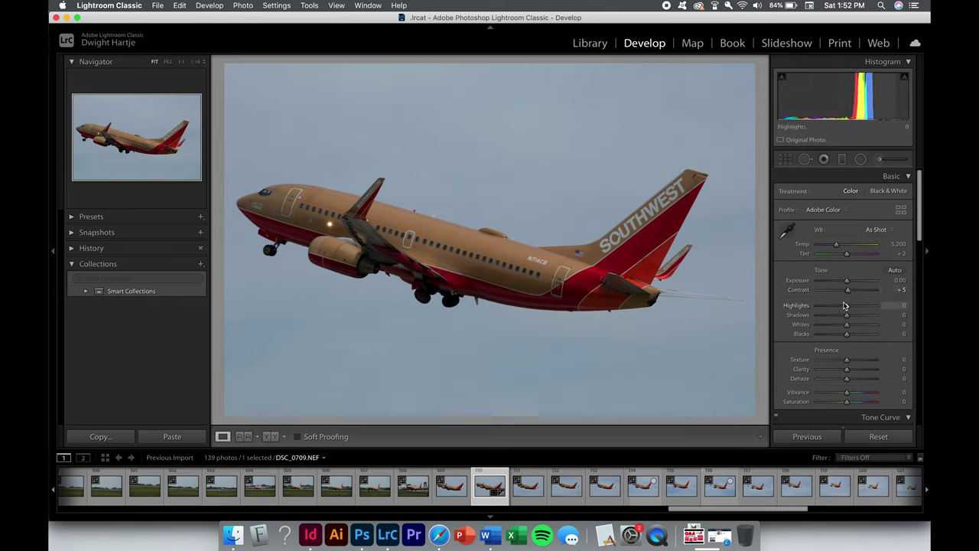
pyautogui.moveTo(847, 309); pyautogui.dragTo(848, 310)
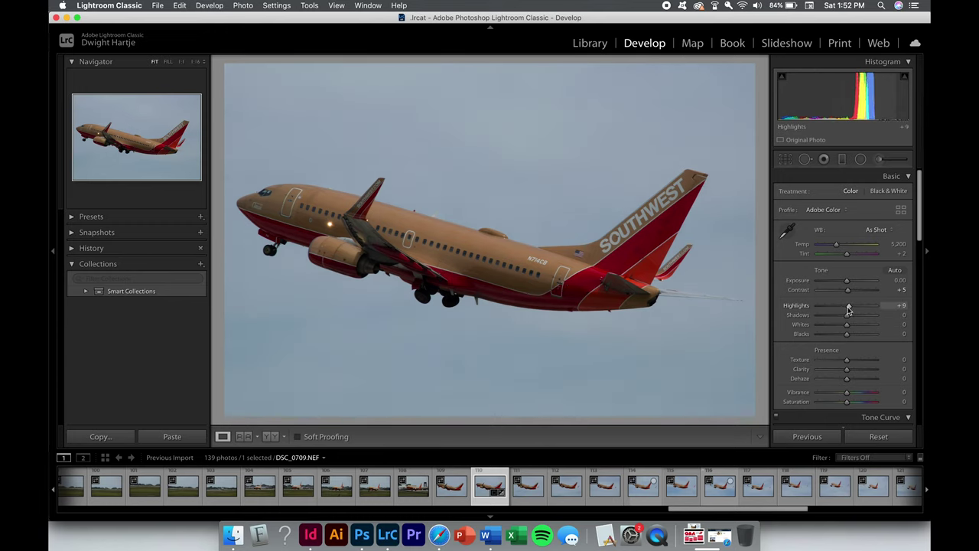
pyautogui.moveTo(847, 315); pyautogui.dragTo(849, 318)
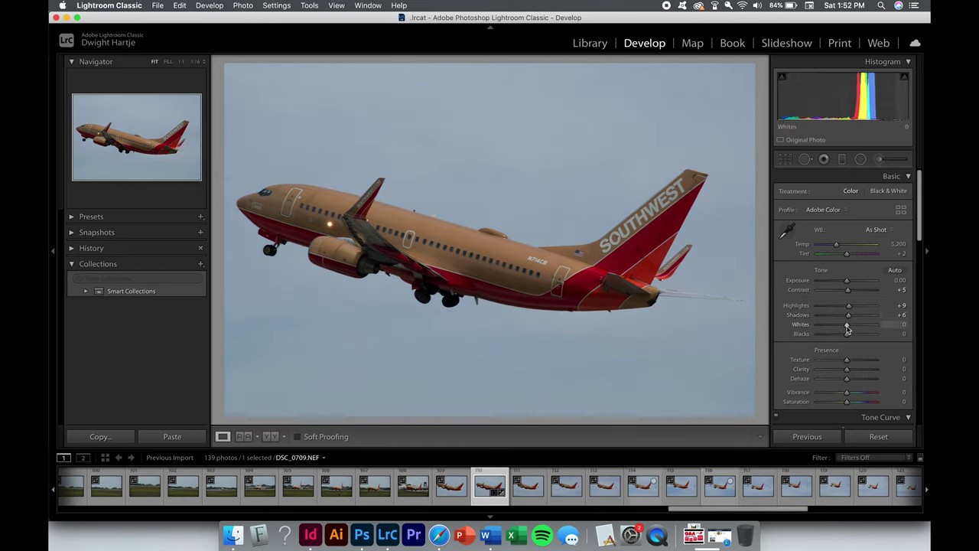
pyautogui.moveTo(847, 327); pyautogui.dragTo(877, 331)
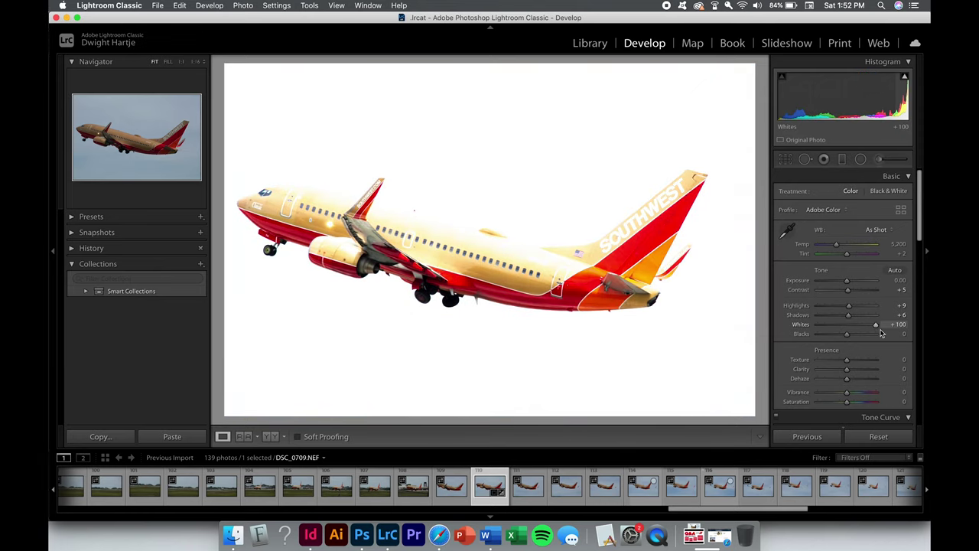
pyautogui.moveTo(879, 333); pyautogui.dragTo(844, 335)
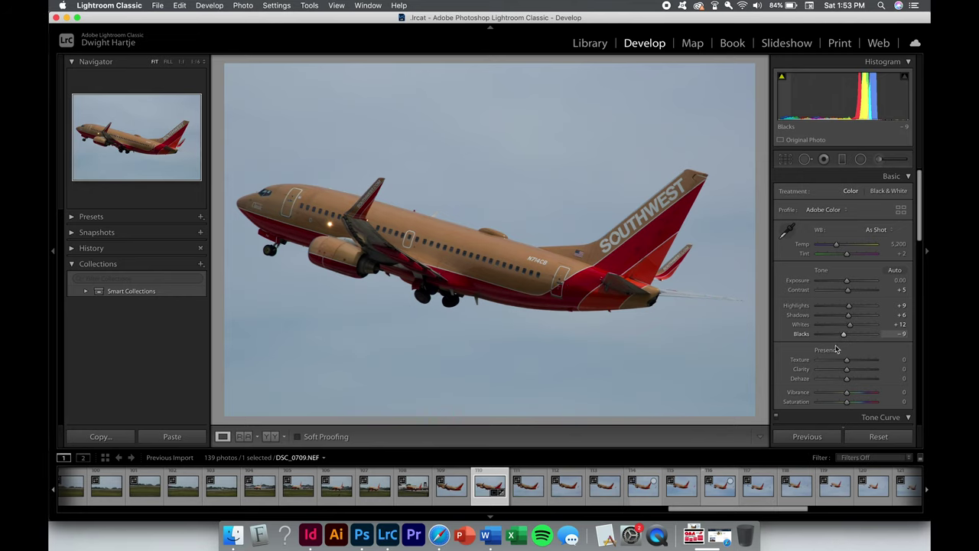
# Zoom in to check the fuselage around N714CB, then return to the whole-aircraft view.
pyautogui.click(504, 280)
pyautogui.click(504, 280)
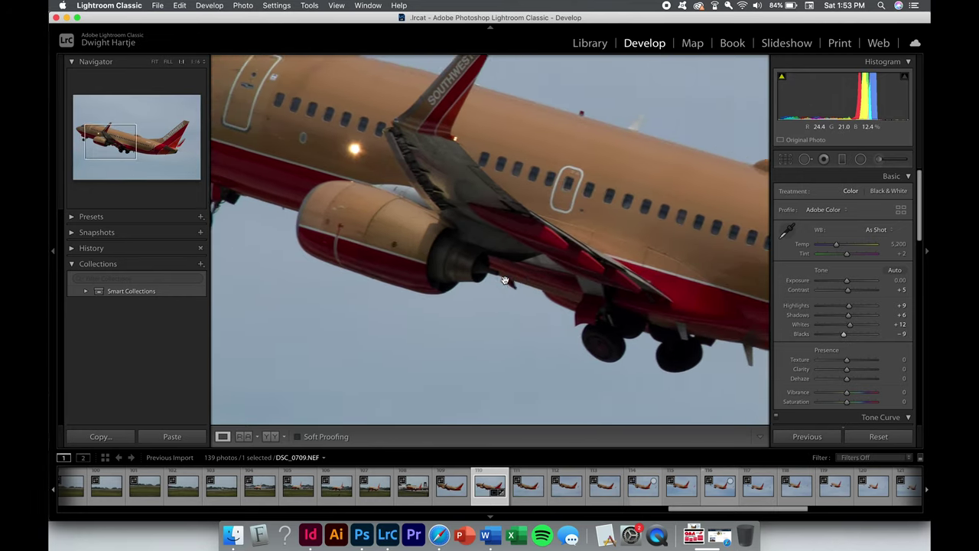
pyautogui.click(505, 280)
pyautogui.click(505, 280)
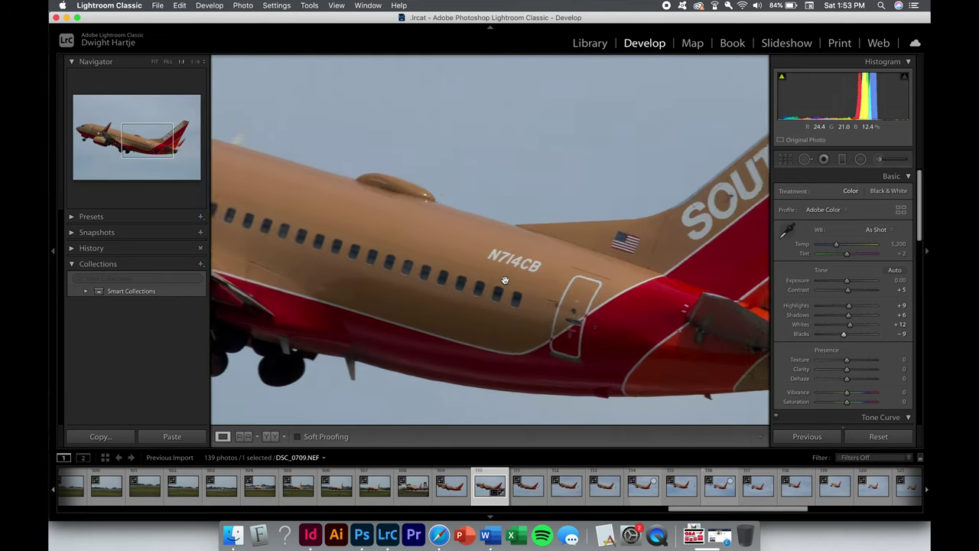
pyautogui.scroll(-3, 878, 334)
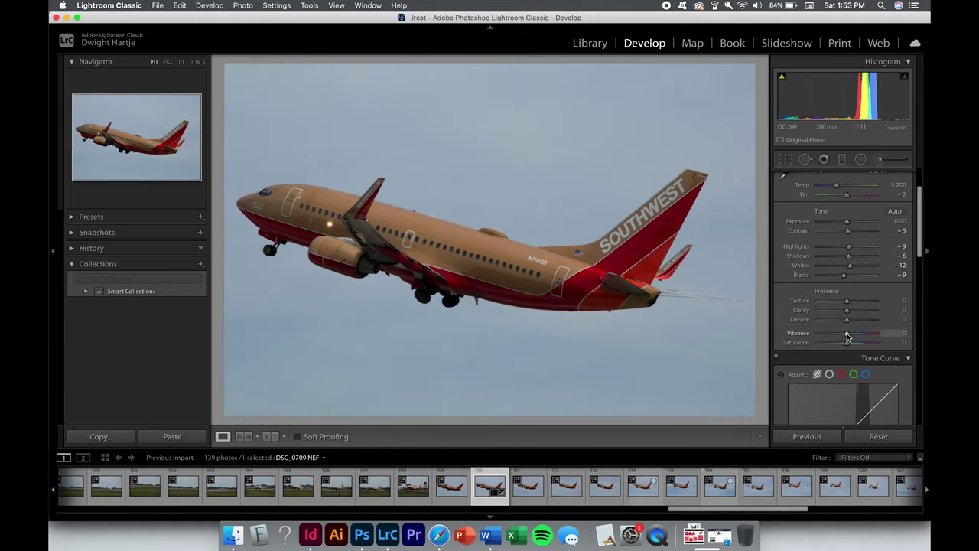
# Raise Vibrance to +8 and Saturation to +5, checking the fuselage at 1:1 before fitting again.
pyautogui.moveTo(847, 336); pyautogui.dragTo(849, 336)
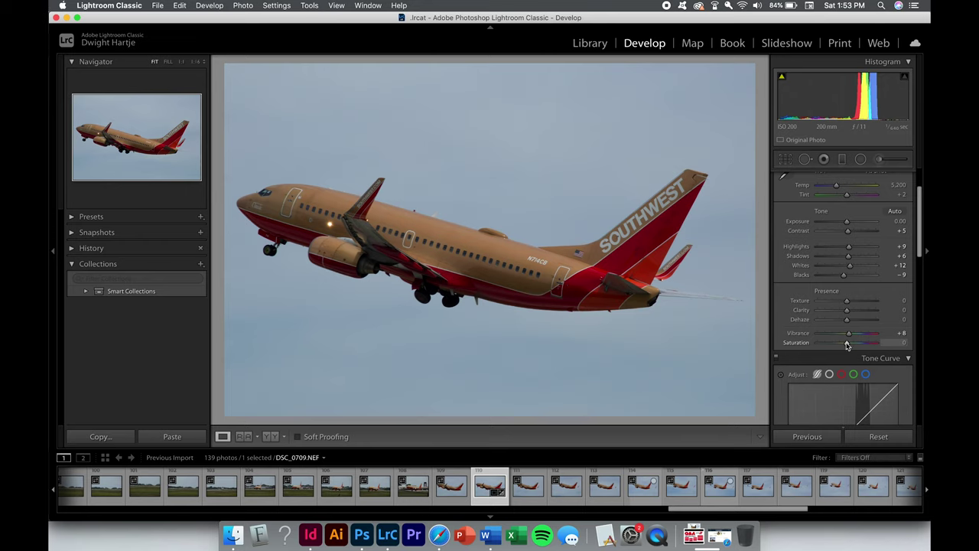
pyautogui.moveTo(846, 344); pyautogui.dragTo(848, 345)
pyautogui.click(459, 252)
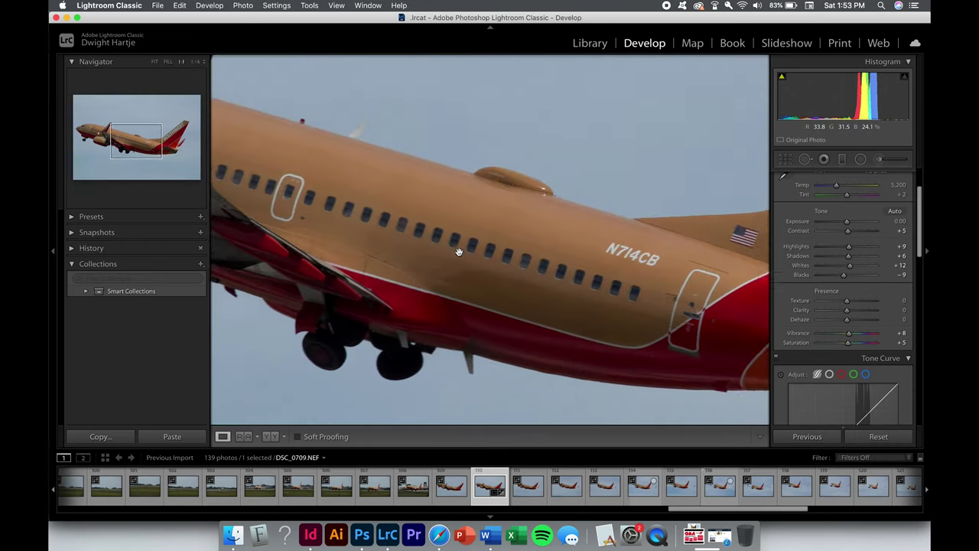
pyautogui.hscroll(5, 459, 253)
pyautogui.scroll(2, 459, 253)
pyautogui.hscroll(-10, 459, 252)
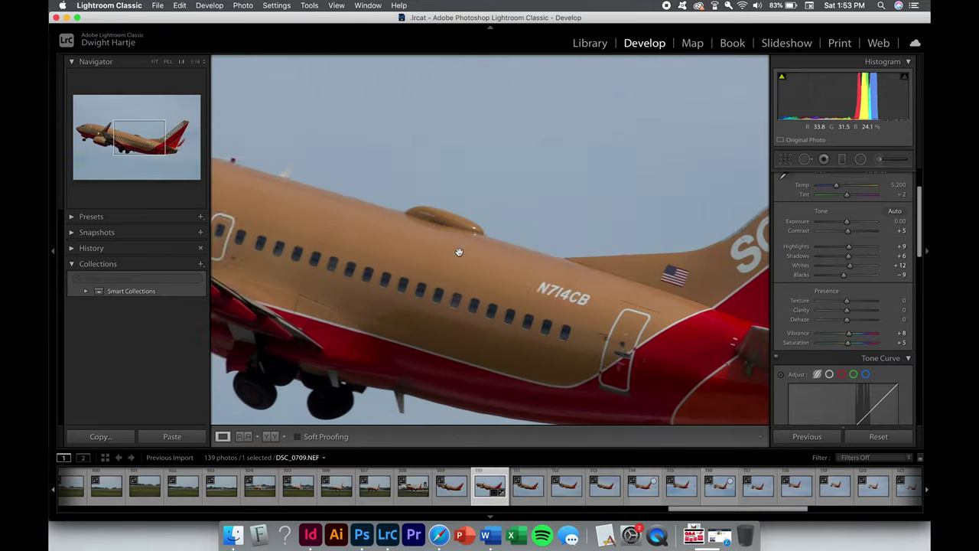
pyautogui.click(458, 252)
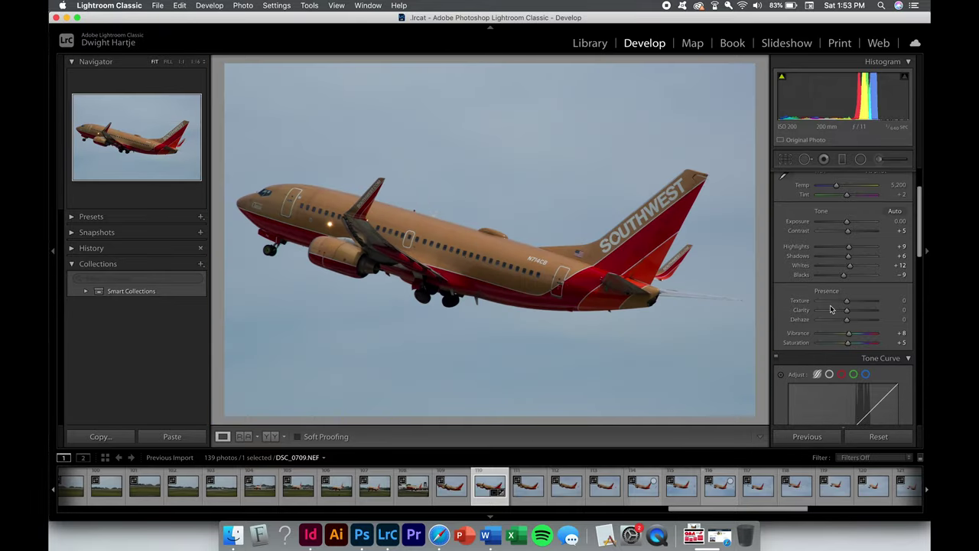
pyautogui.scroll(-8, 840, 327)
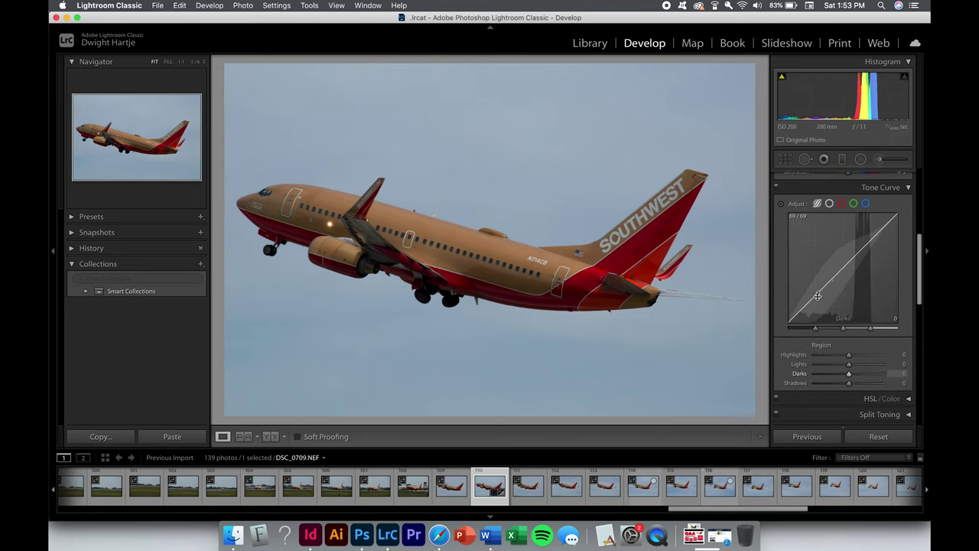
pyautogui.moveTo(817, 296)
pyautogui.mouseDown()
pyautogui.moveTo(817, 315)
pyautogui.moveTo(818, 306)
pyautogui.mouseUp()
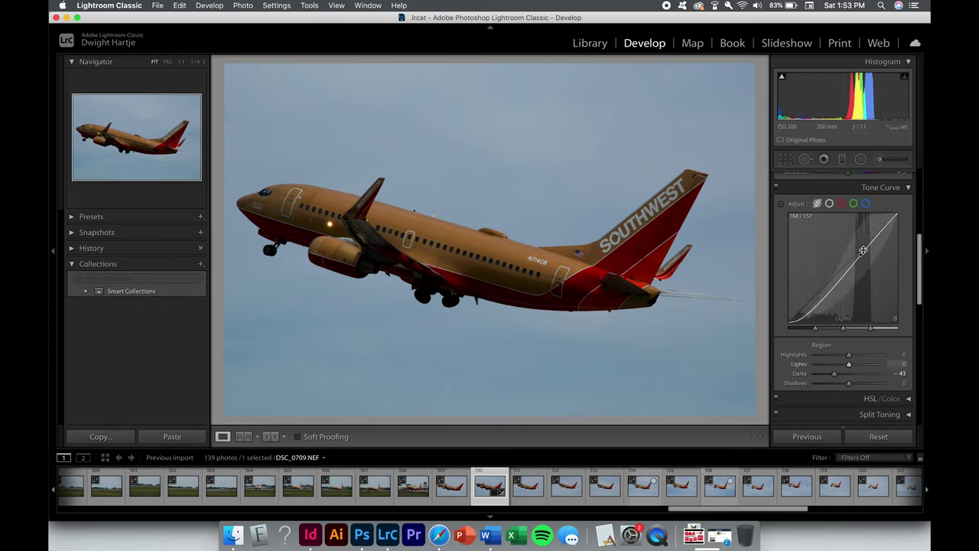
pyautogui.moveTo(872, 248); pyautogui.dragTo(870, 232)
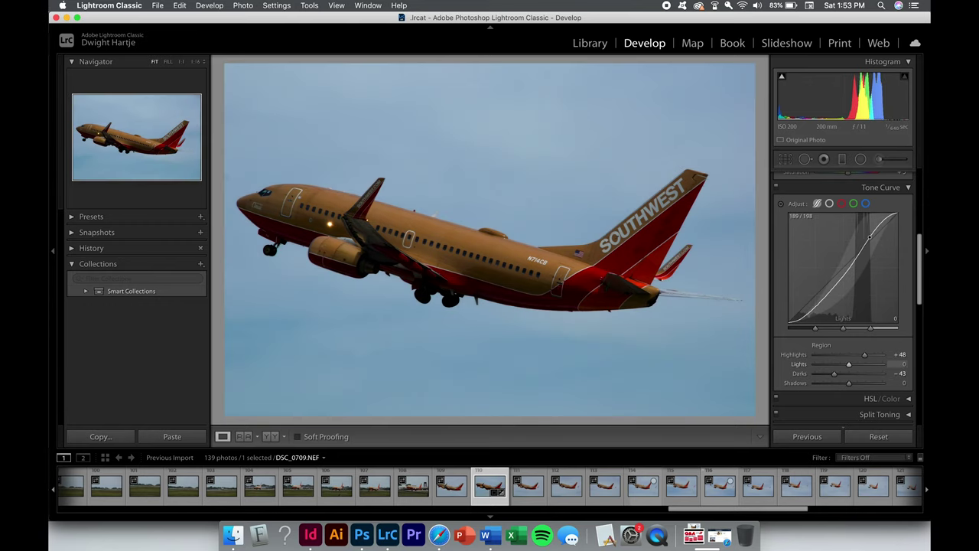
pyautogui.press('super+z')
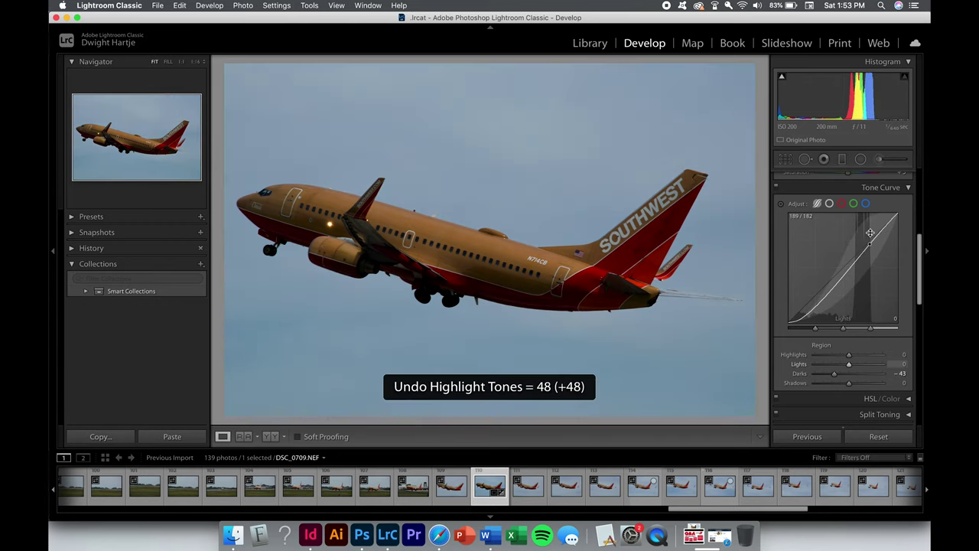
pyautogui.press('super+z')
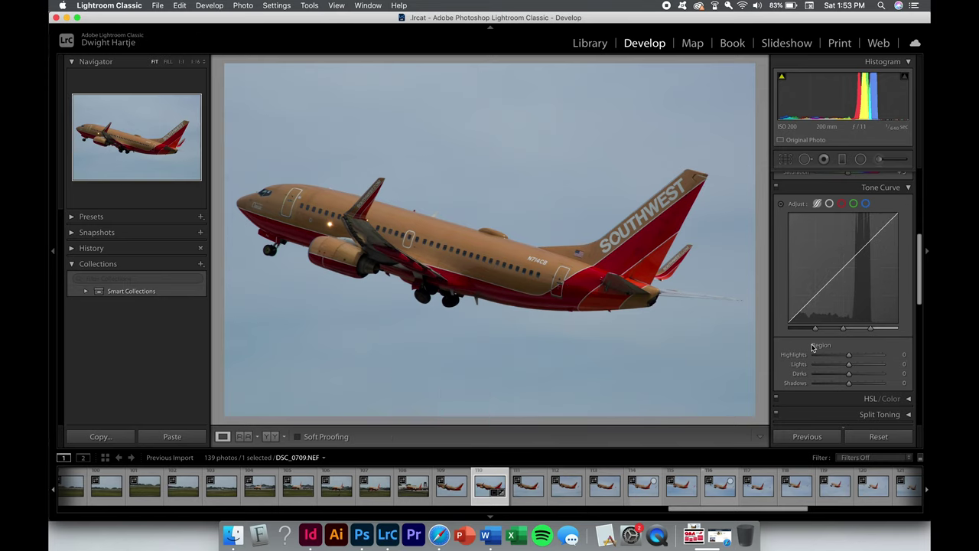
pyautogui.scroll(-5, 811, 345)
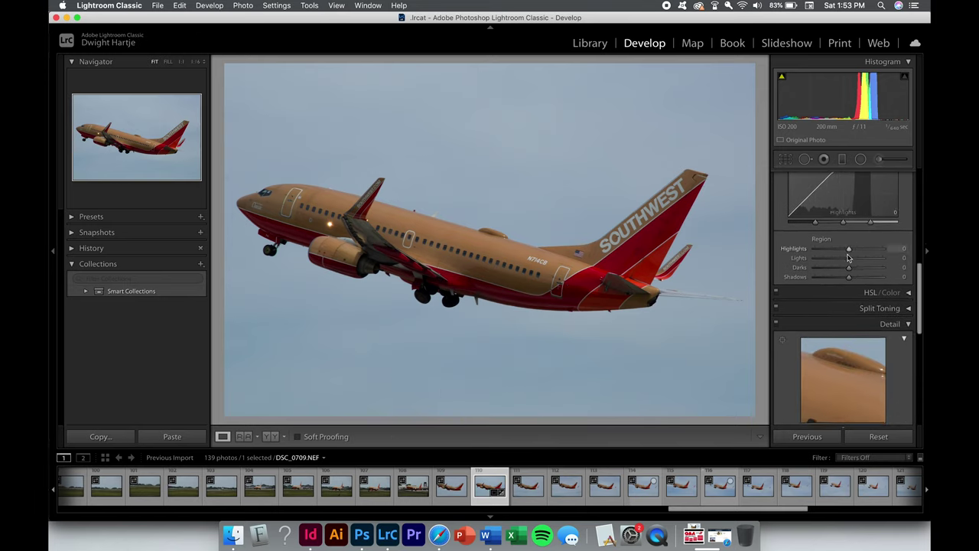
pyautogui.scroll(-2, 830, 306)
pyautogui.scroll(-7, 831, 306)
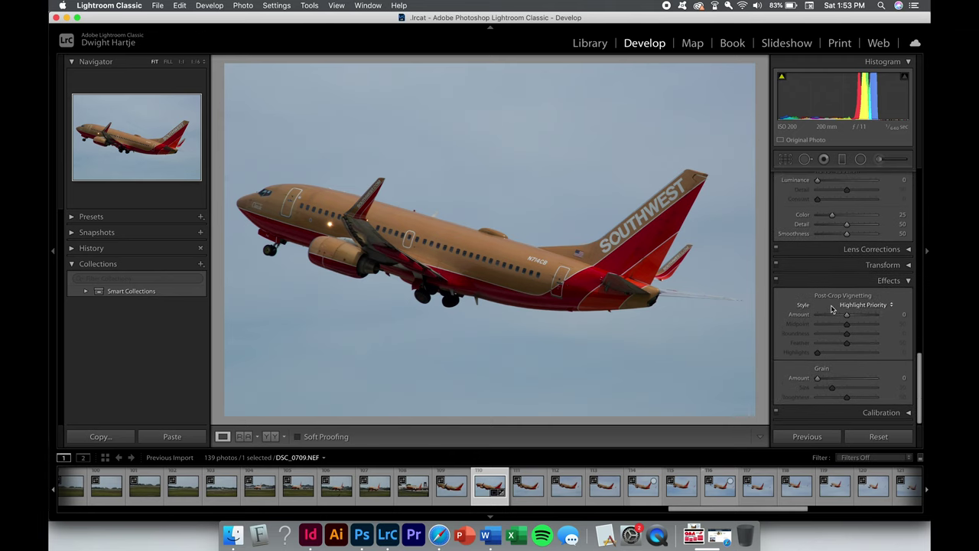
pyautogui.scroll(15, 832, 309)
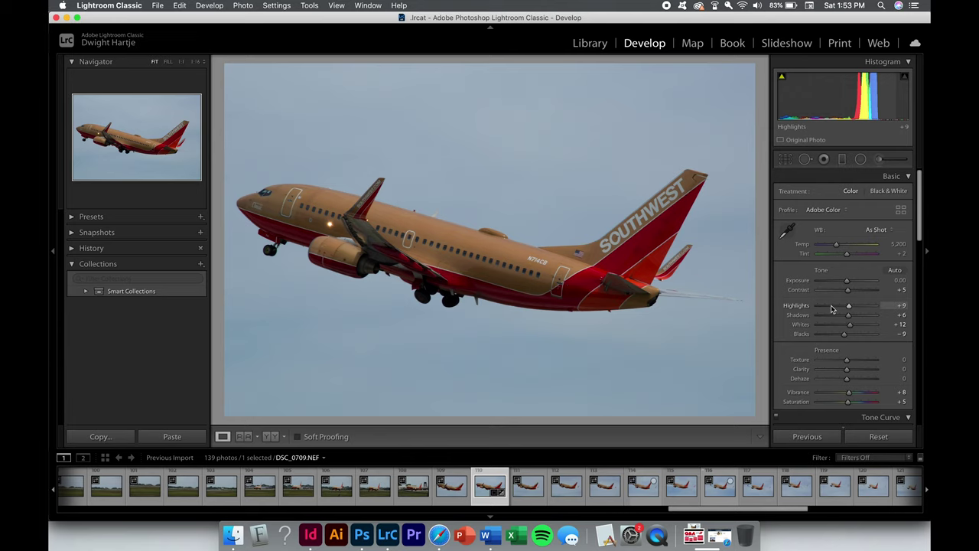
# Export DSC_0709 as a full-size JPEG into Desktop subfolder 2020-08-29, asking on existing files.
pyautogui.click(159, 6)
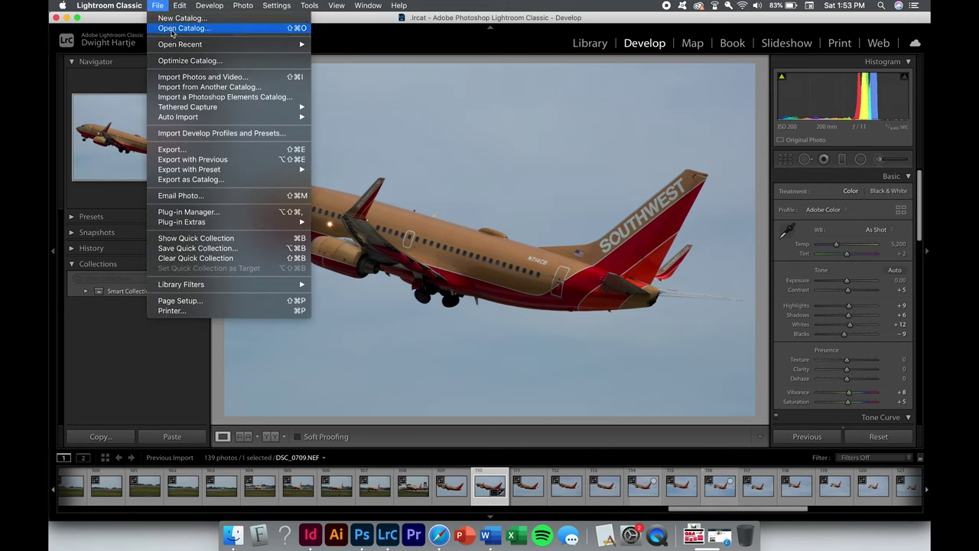
pyautogui.click(243, 149)
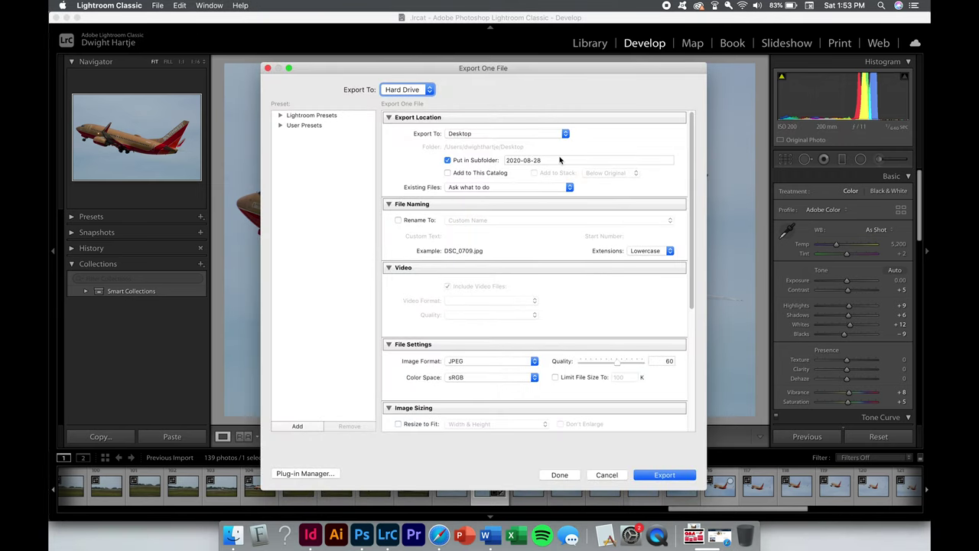
pyautogui.click(558, 159)
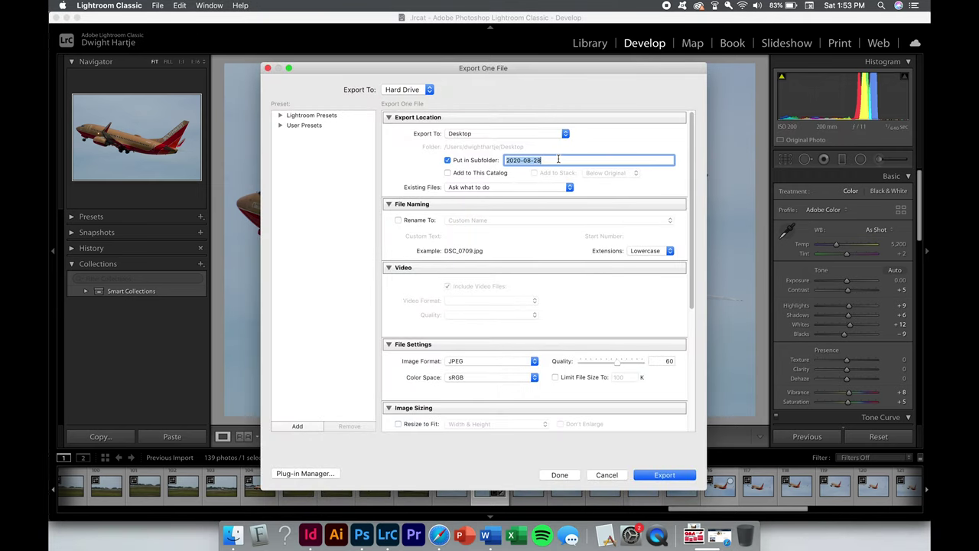
pyautogui.click(559, 159)
pyautogui.press('BackSpace')
pyautogui.click(571, 187)
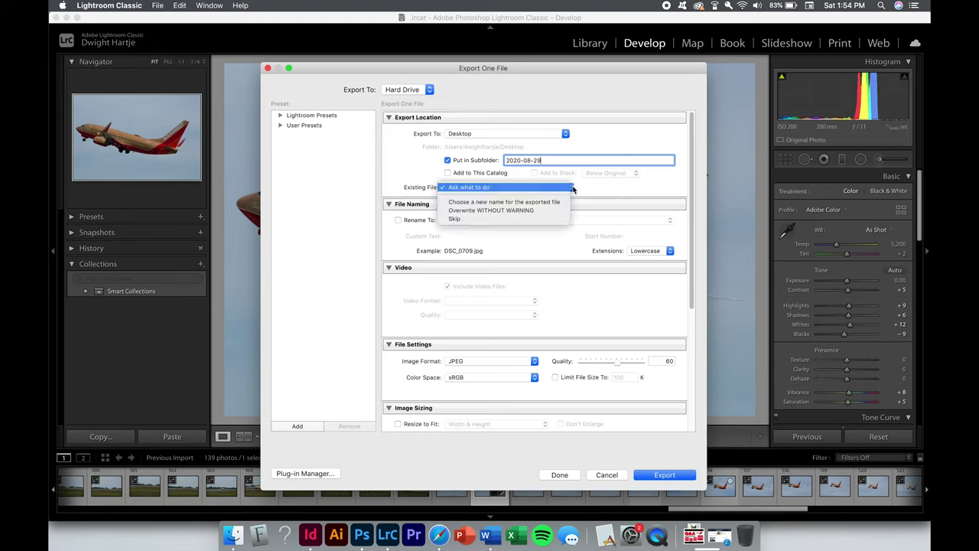
pyautogui.click(572, 188)
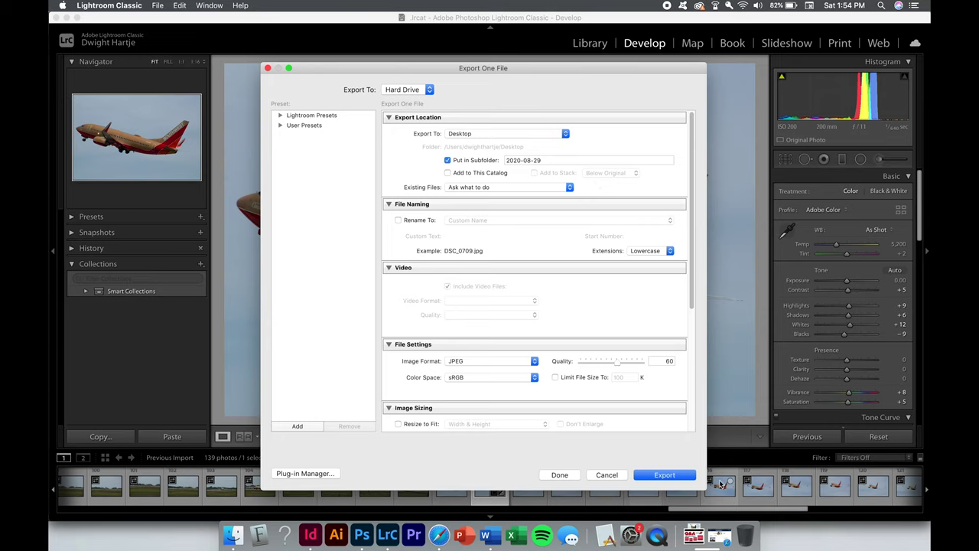
pyautogui.click(663, 475)
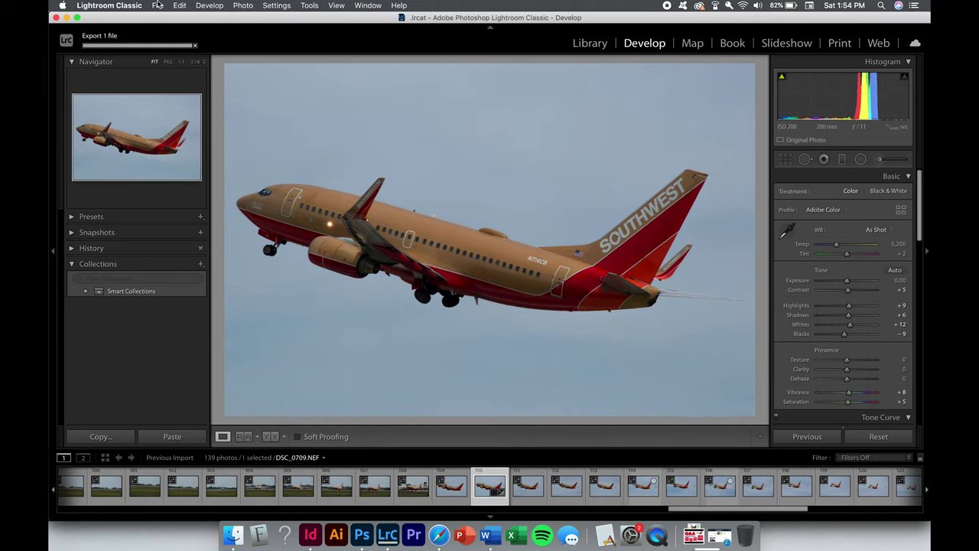
# Open DSC_0709.jpg from Desktop > 2020-08-29 in Preview, zoom to inspect it, then close Preview.
pyautogui.click(233, 533)
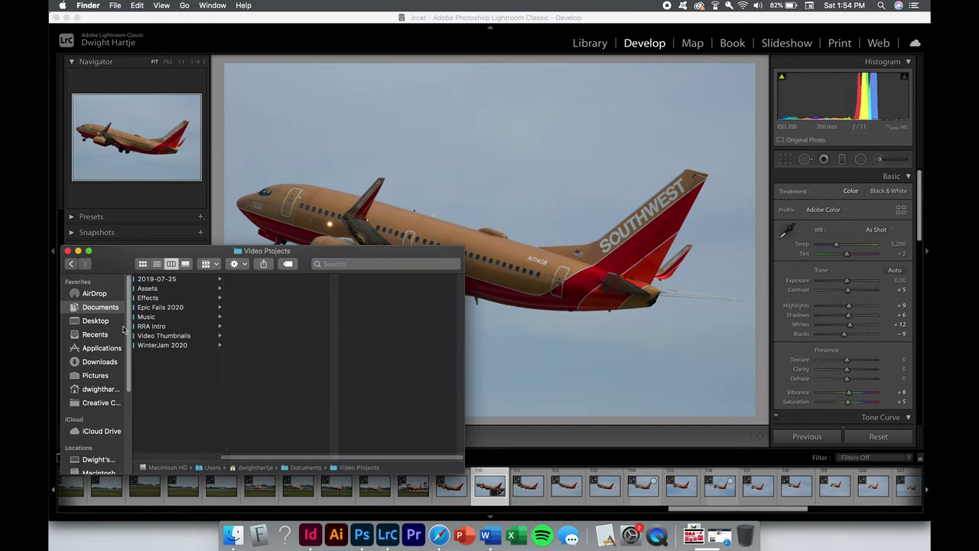
pyautogui.click(109, 321)
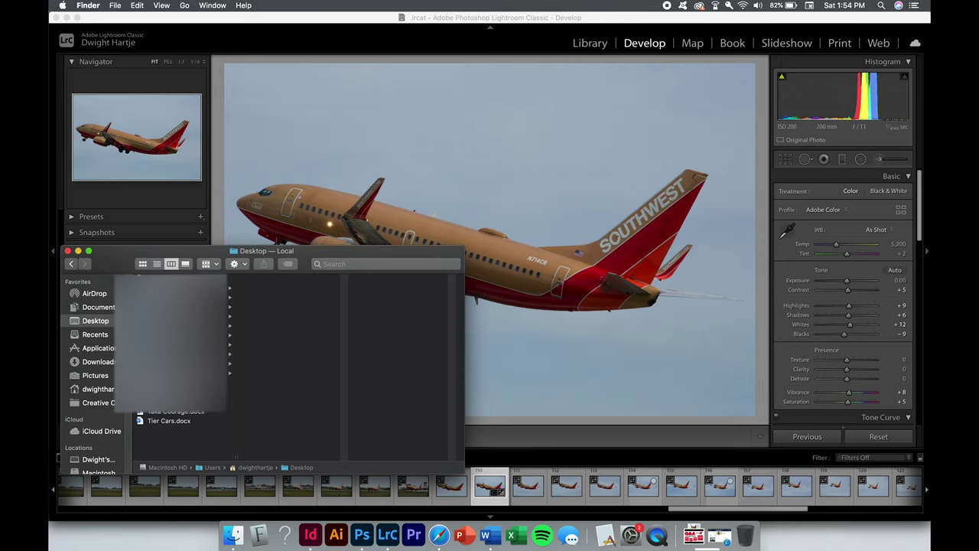
pyautogui.click(221, 289)
pyautogui.click(272, 281)
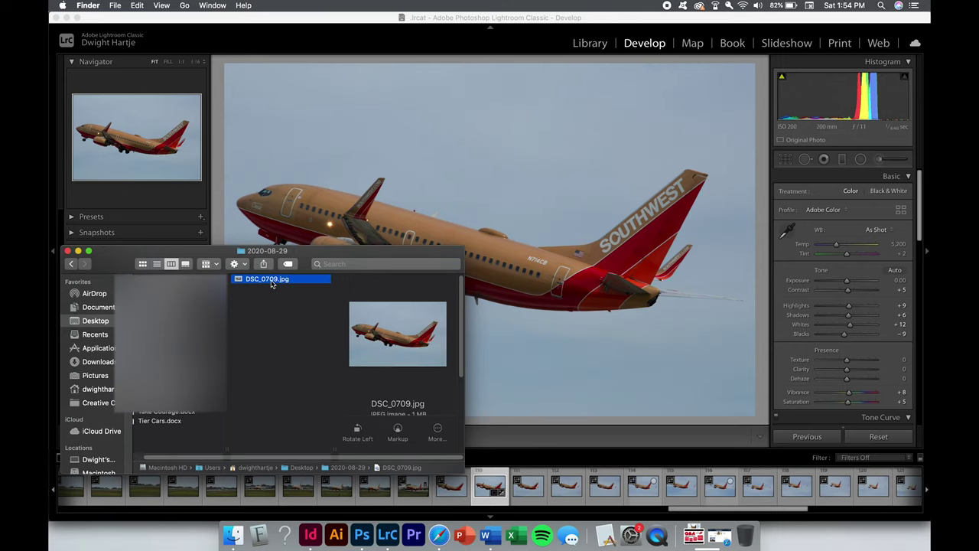
pyautogui.doubleClick(271, 280)
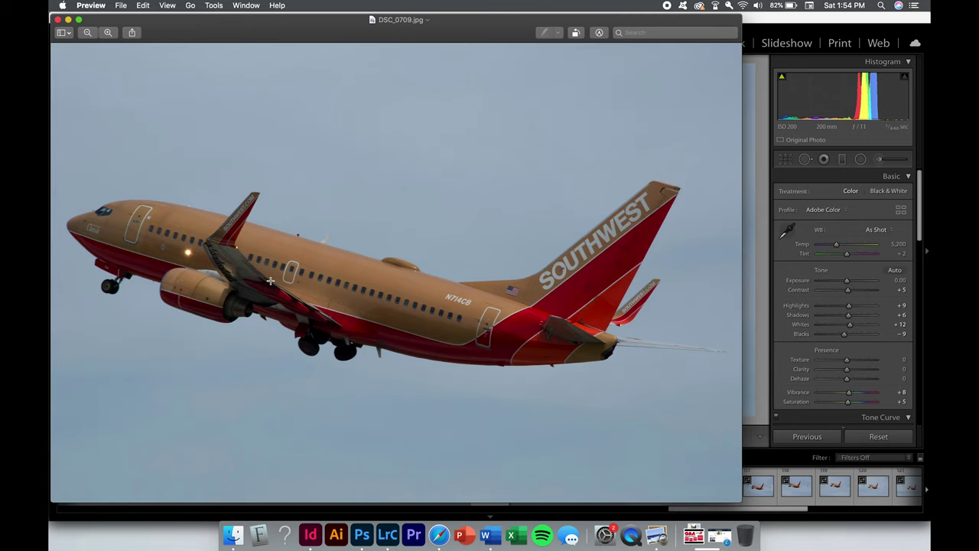
pyautogui.scroll(5, 270, 281)
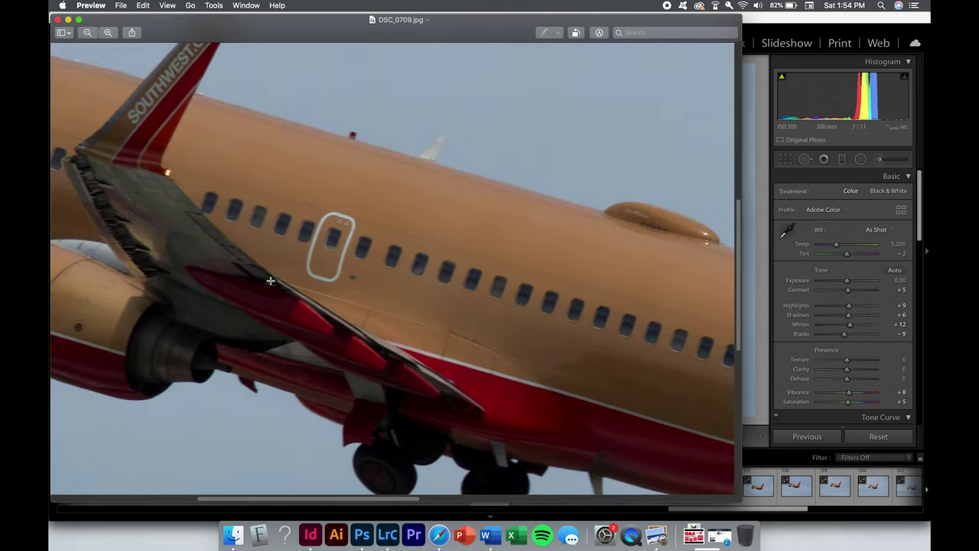
pyautogui.scroll(-5, 270, 281)
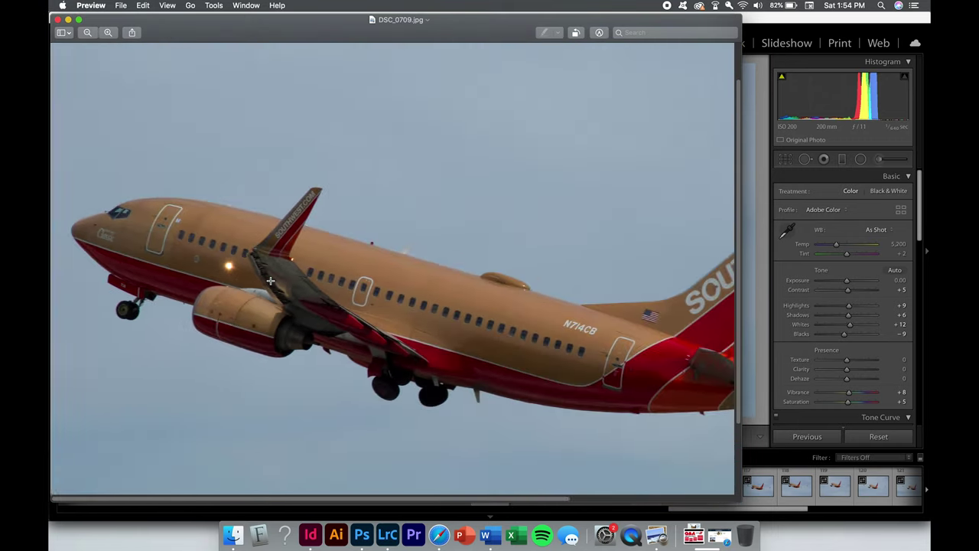
pyautogui.scroll(-2, 270, 281)
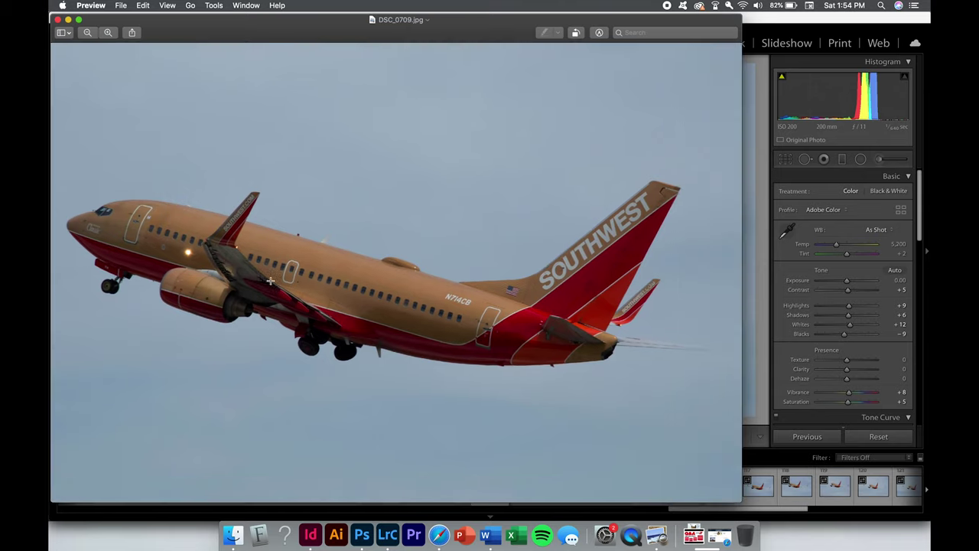
pyautogui.click(58, 19)
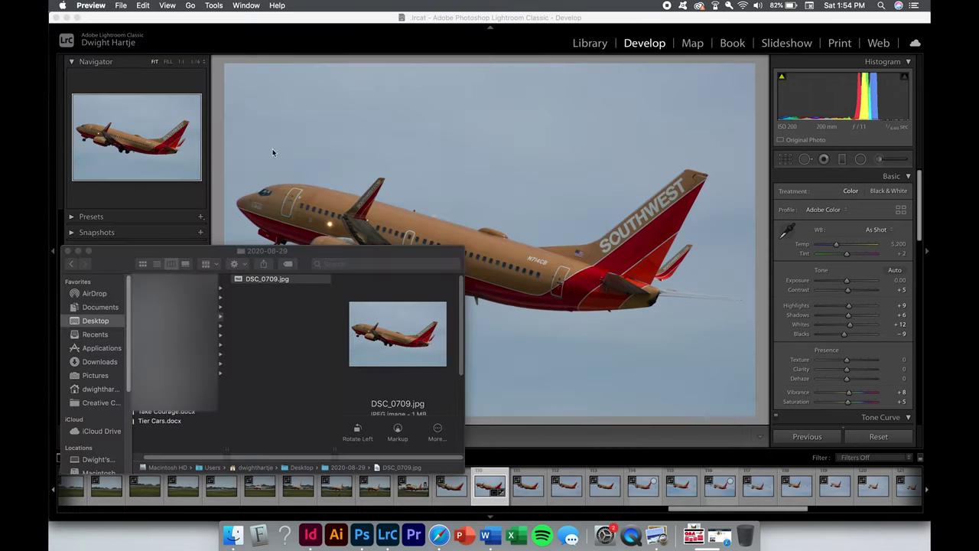
# Export a second DSC_0709 JPEG resized to fit 1,280 × 1,080 pixels under a unique file name.
pyautogui.click(160, 195)
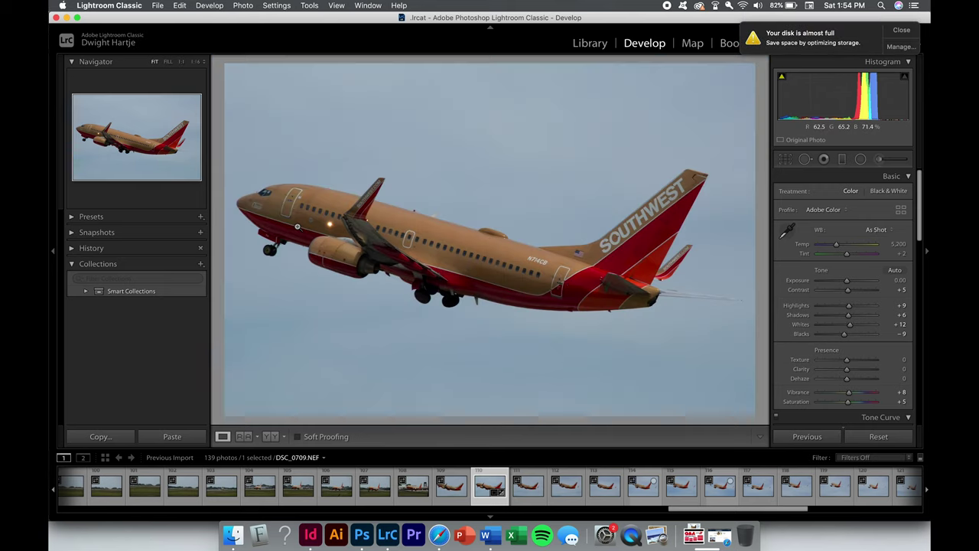
pyautogui.click(156, 4)
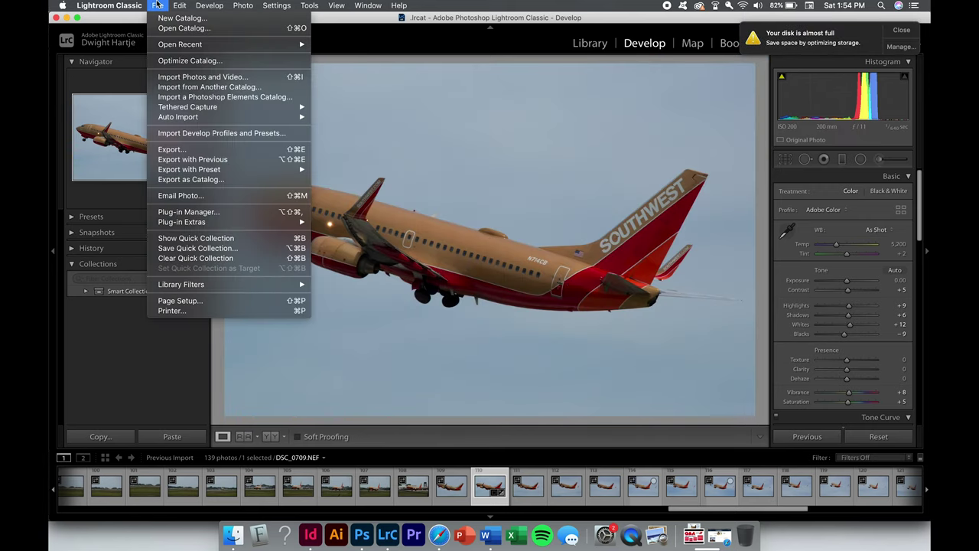
pyautogui.click(233, 150)
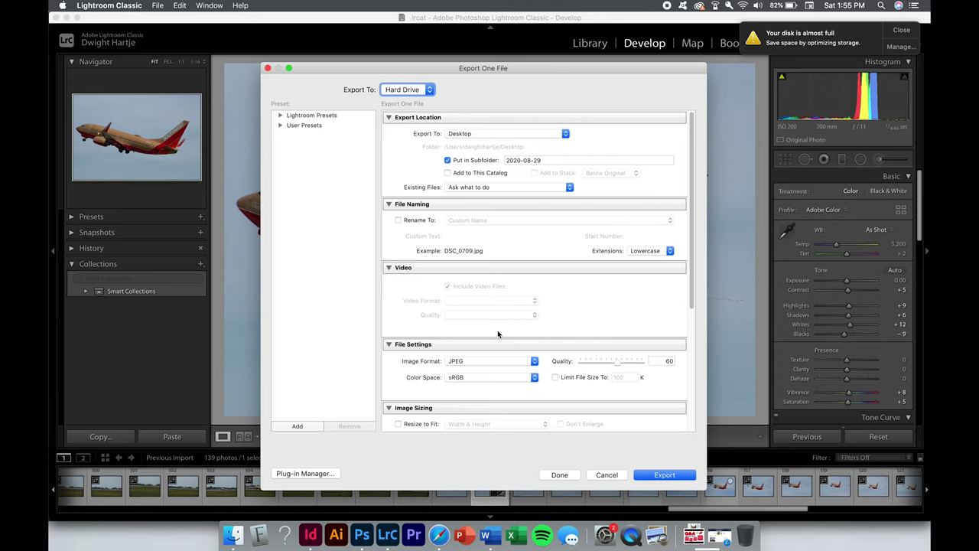
pyautogui.scroll(-5, 497, 334)
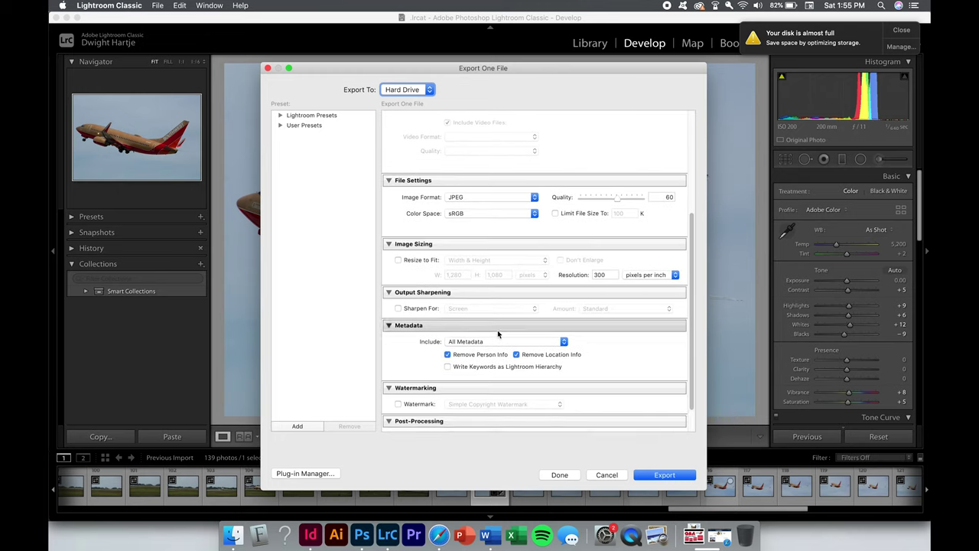
pyautogui.click(398, 259)
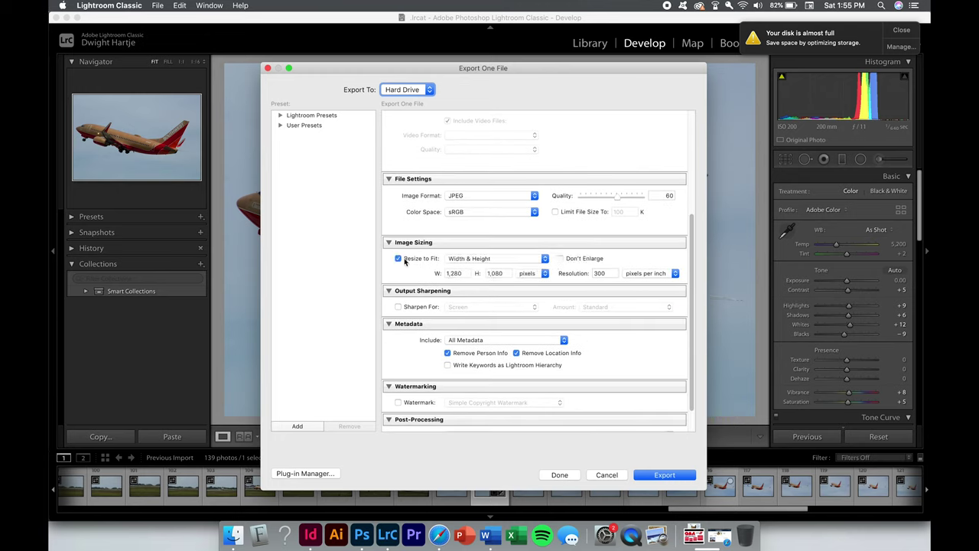
pyautogui.click(469, 273)
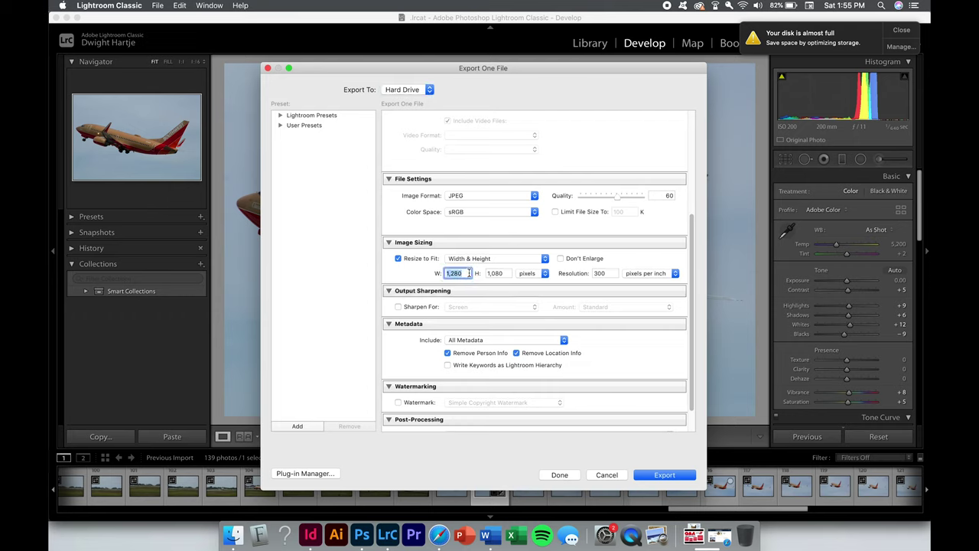
pyautogui.click(559, 277)
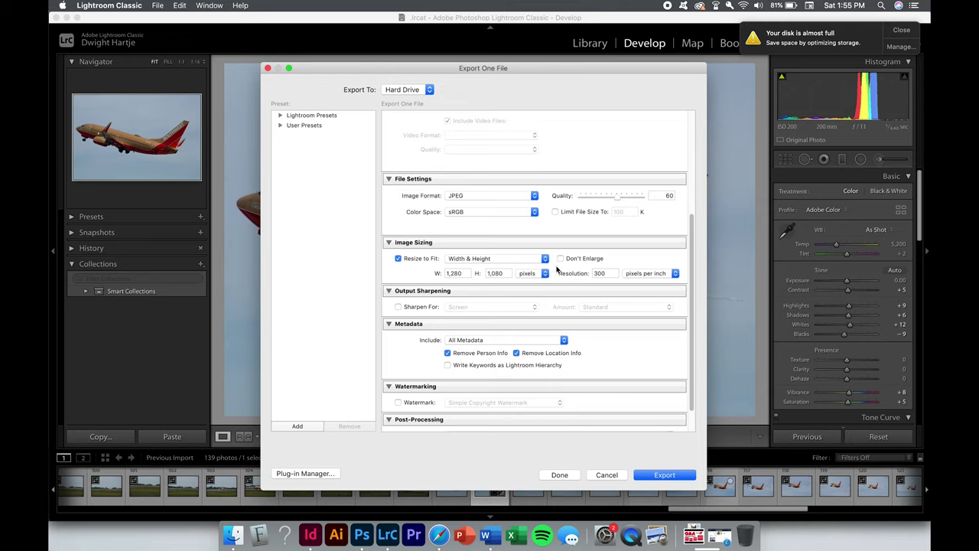
pyautogui.click(663, 475)
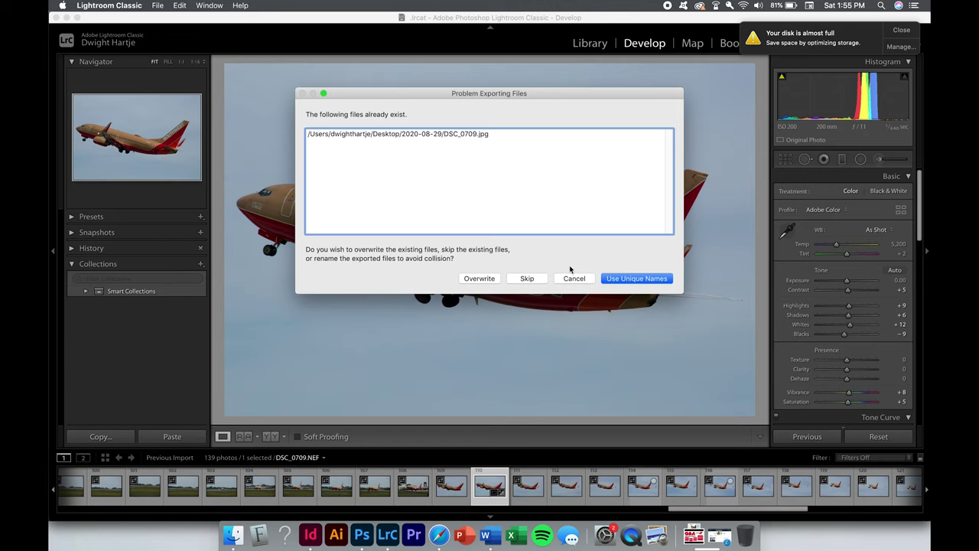
pyautogui.click(635, 278)
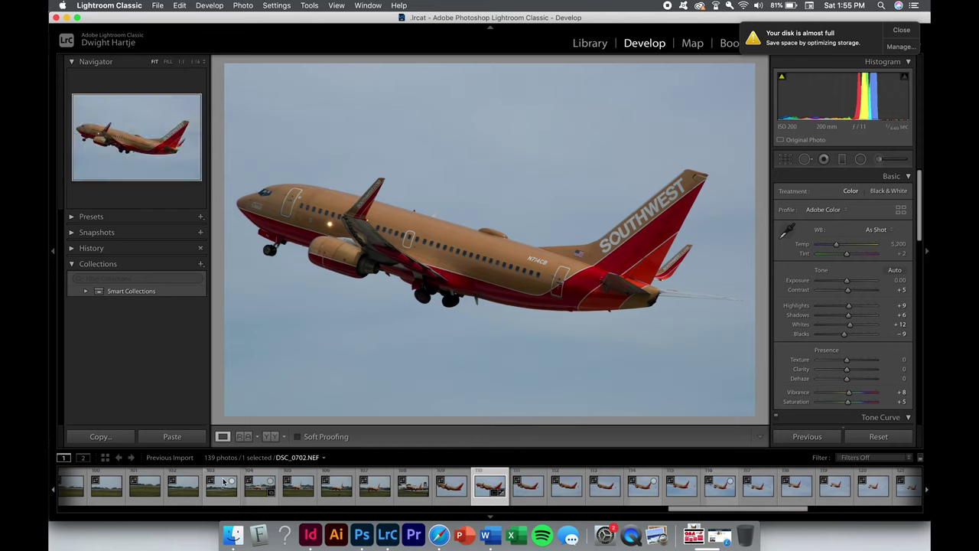
# Select the runway photo DSC_0665 from the filmstrip.
pyautogui.click(174, 496)
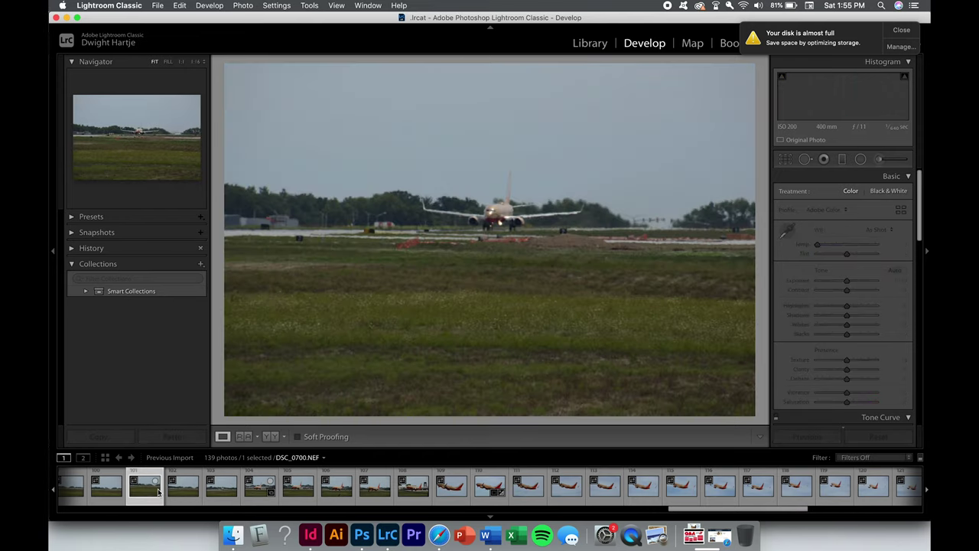
pyautogui.hscroll(-5, 156, 488)
pyautogui.hscroll(-10, 157, 487)
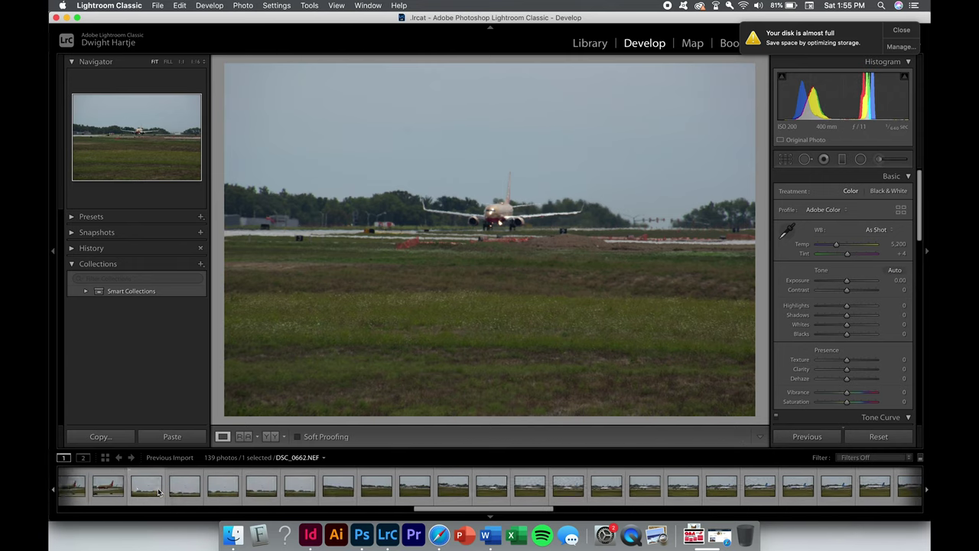
pyautogui.click(437, 486)
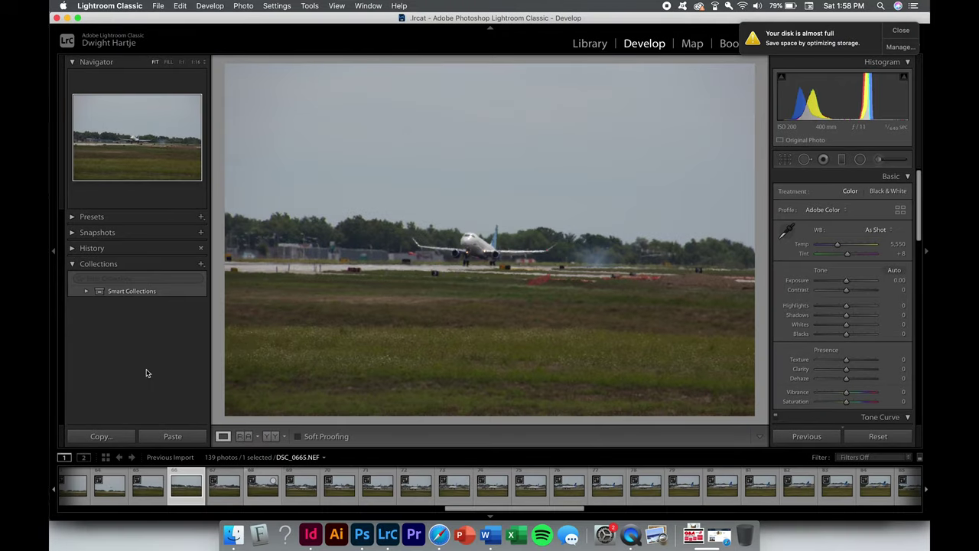
# Straighten DSC_0665 with a −1.79° Crop & Straighten rotation and apply it.
pyautogui.click(784, 159)
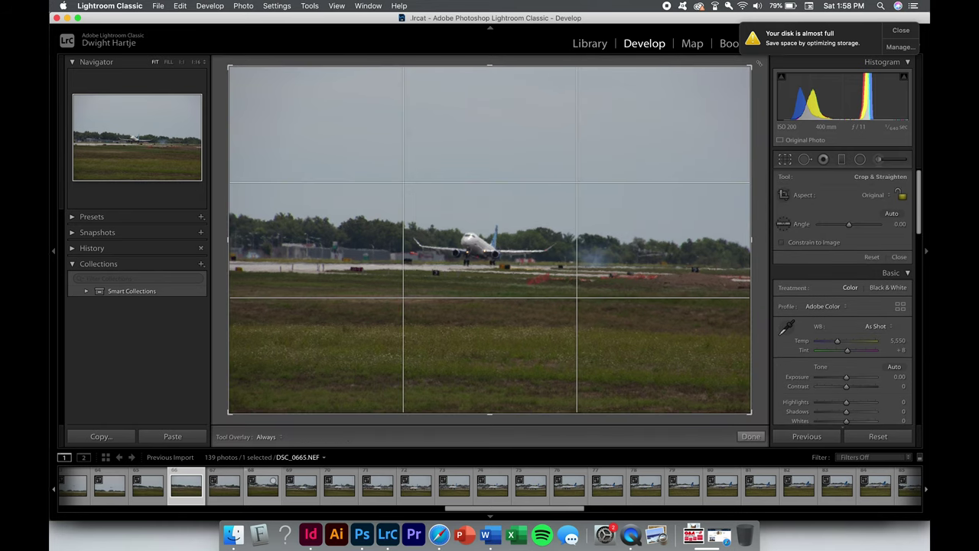
pyautogui.moveTo(758, 63); pyautogui.dragTo(753, 58)
pyautogui.press('Return')
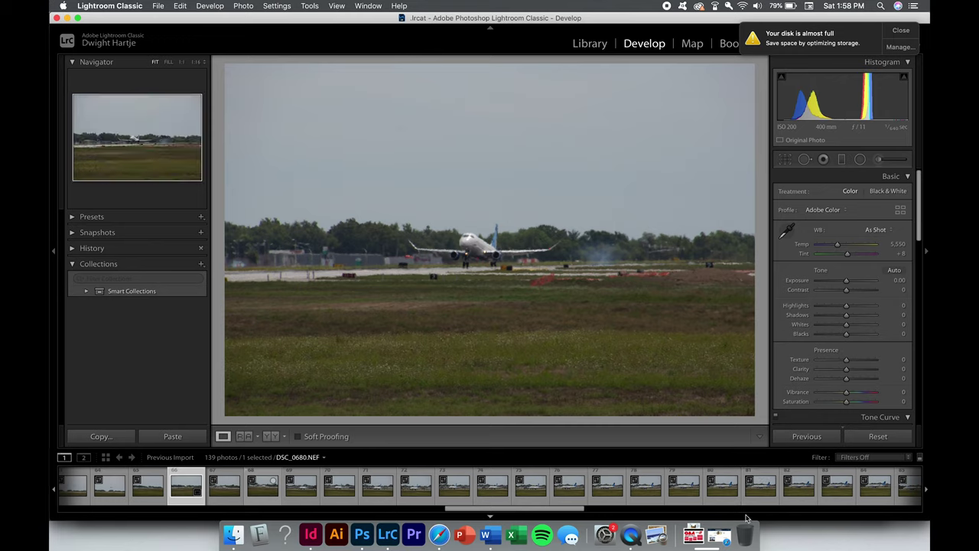
pyautogui.scroll(-10, 751, 496)
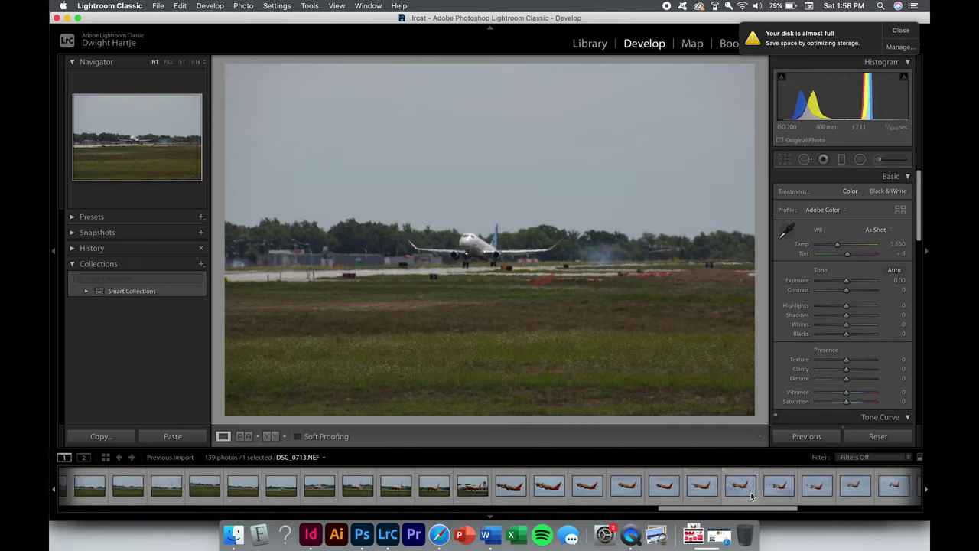